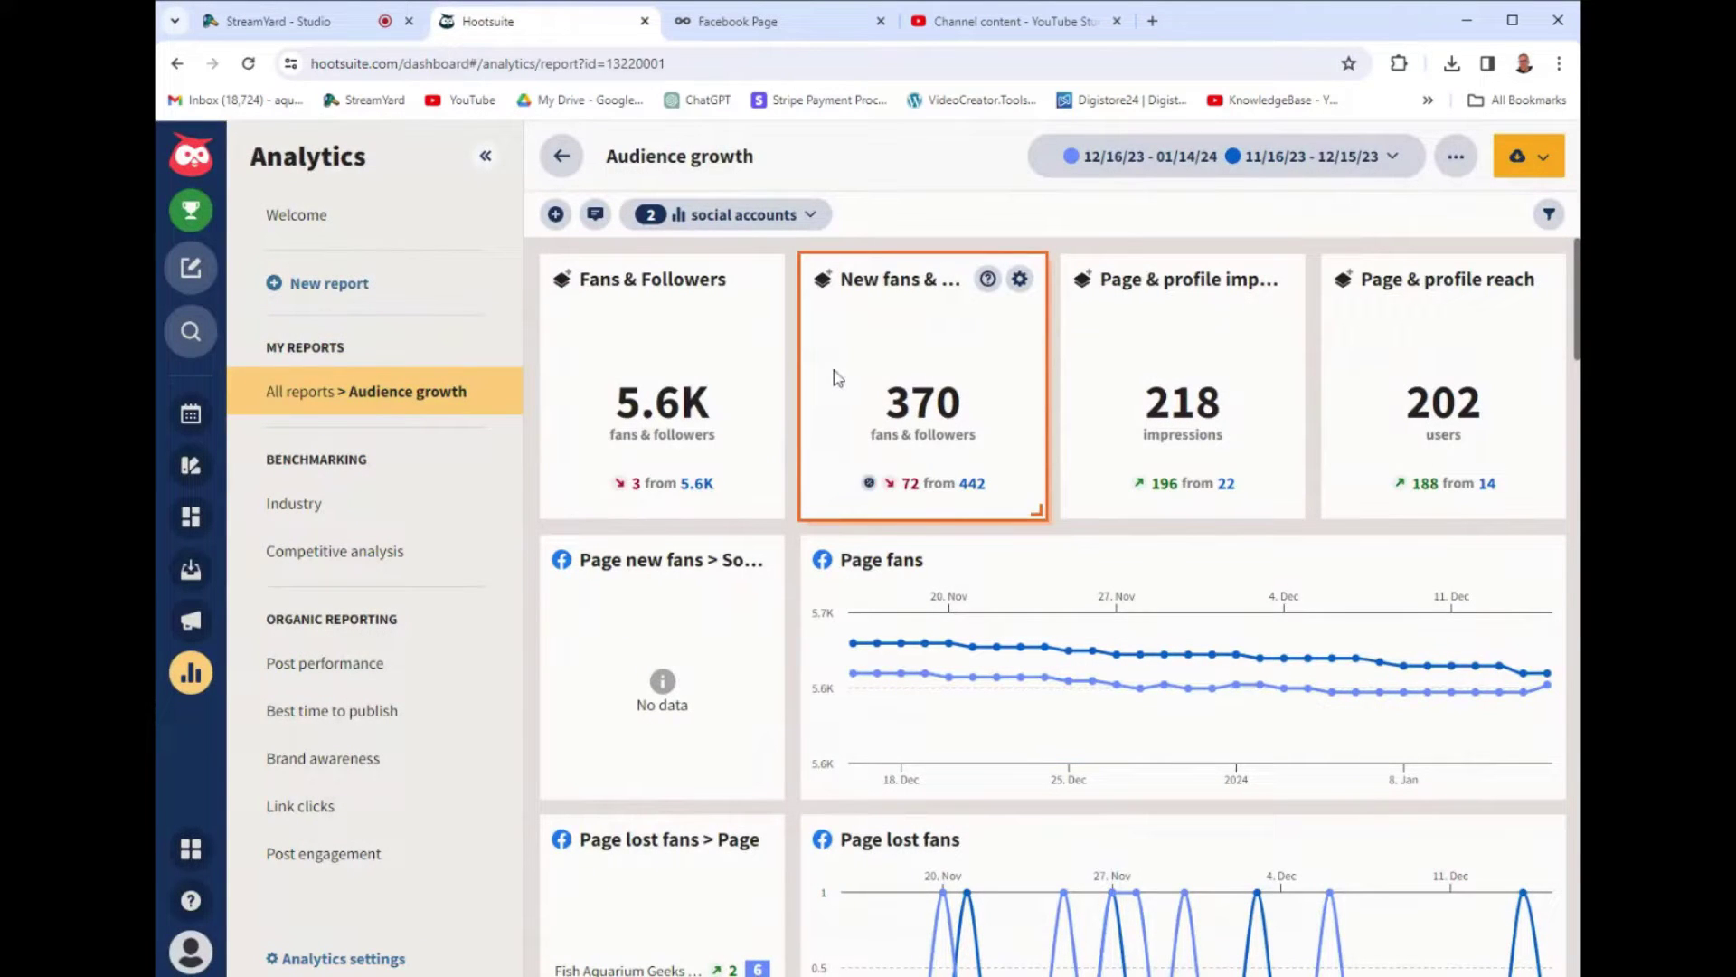
Scroll up and down through the current Hootsuite page.
scroll(834, 371, down, 5)
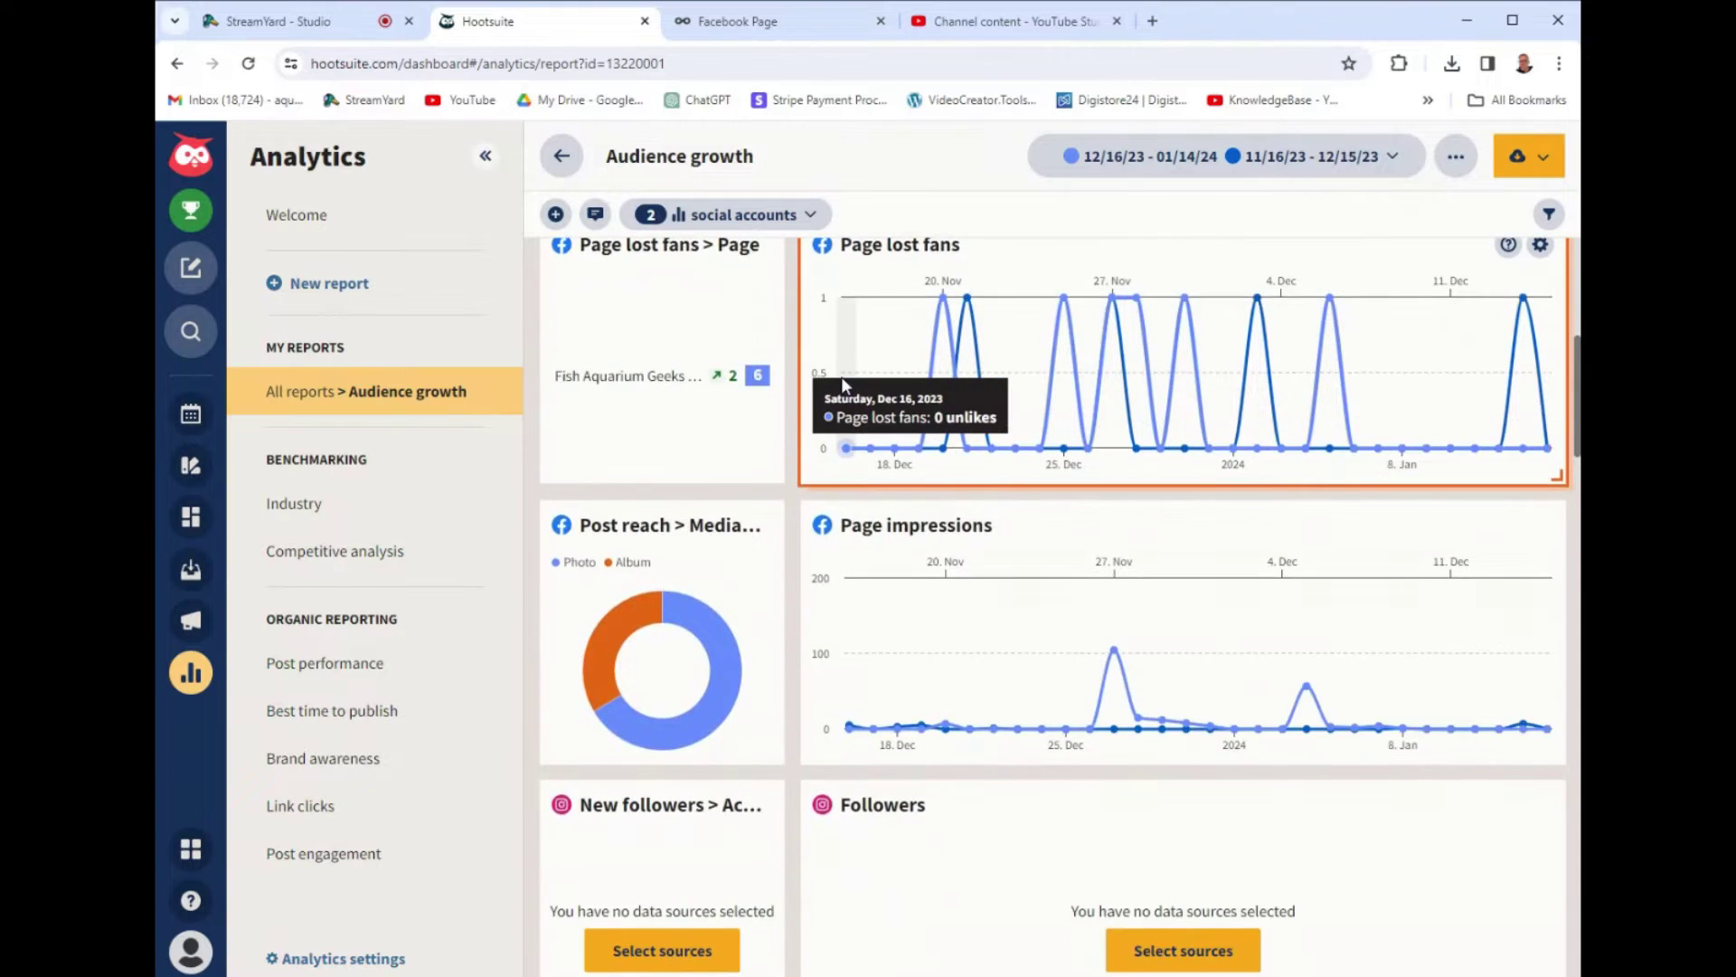
scroll(841, 376, down, 8)
scroll(846, 372, down, 4)
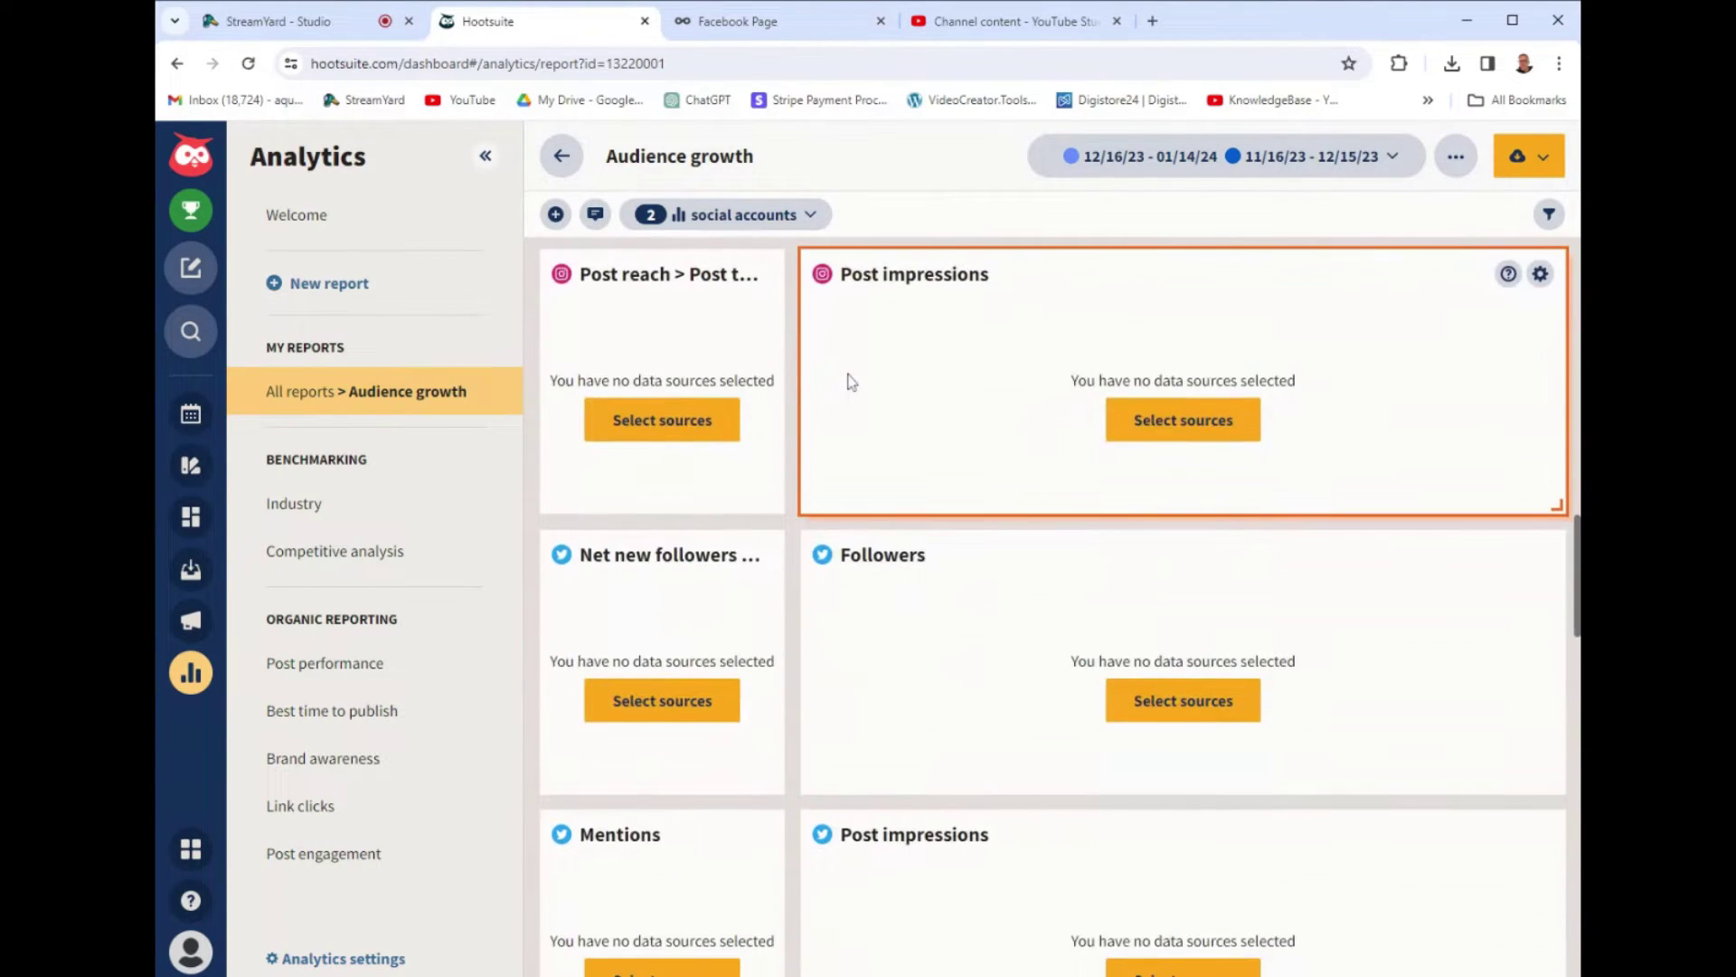
scroll(855, 479, up, 13)
scroll(861, 485, up, 5)
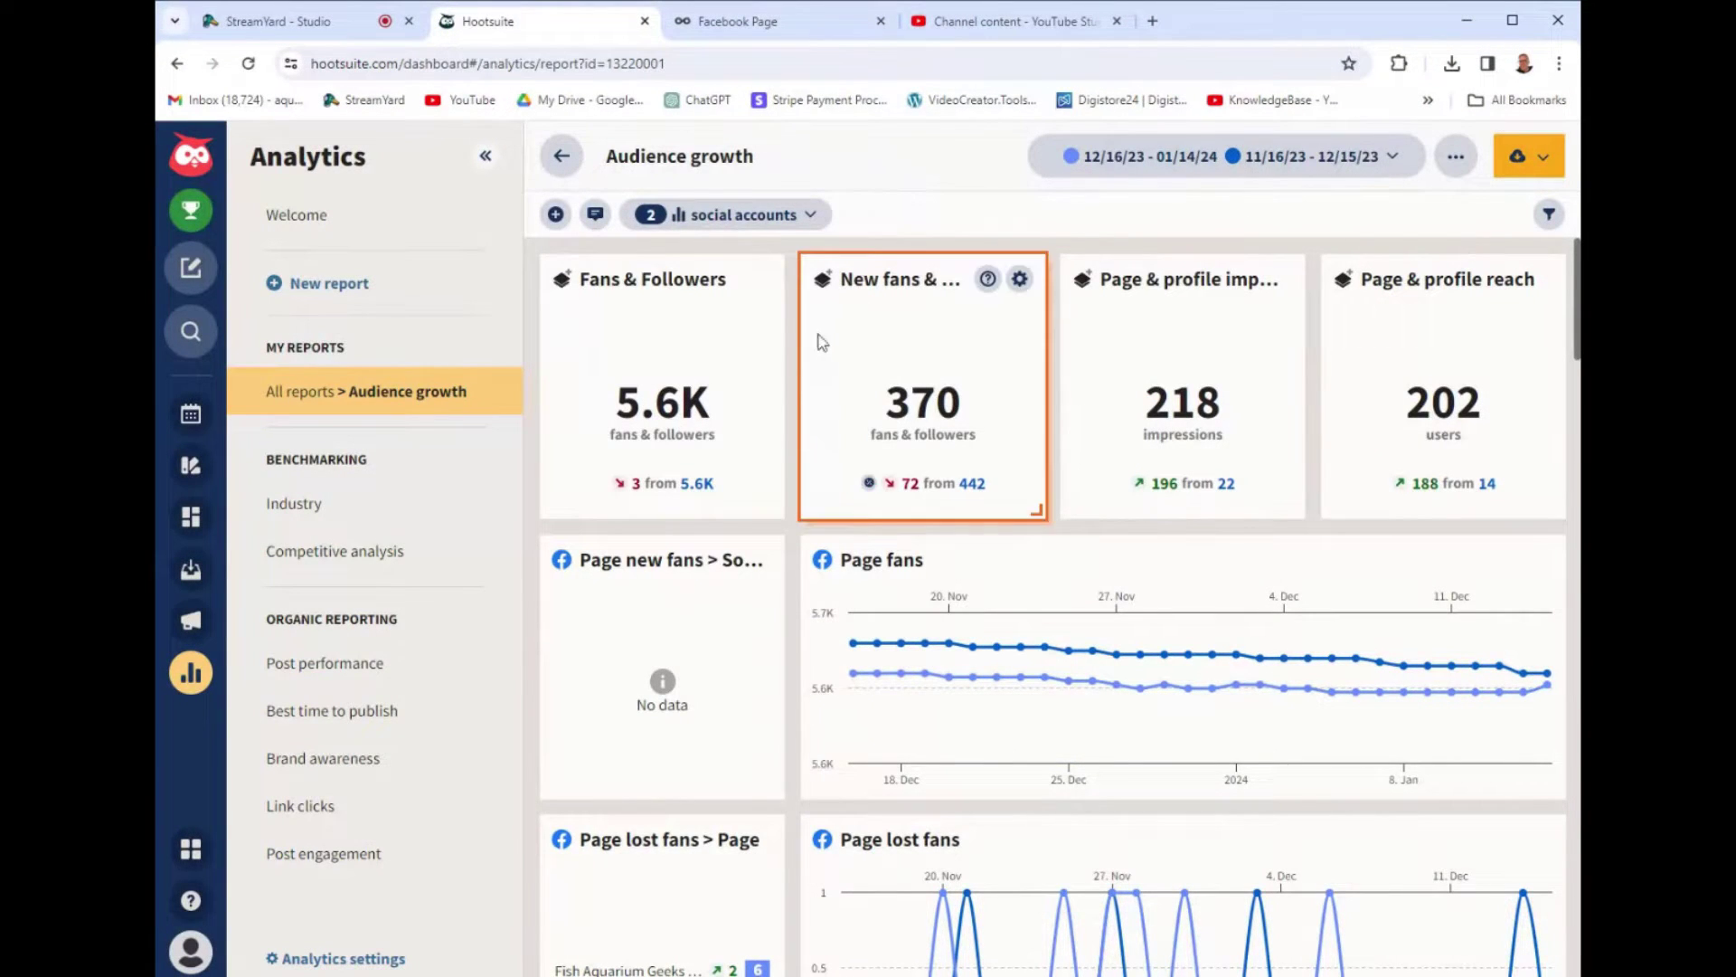
scroll(798, 392, down, 3)
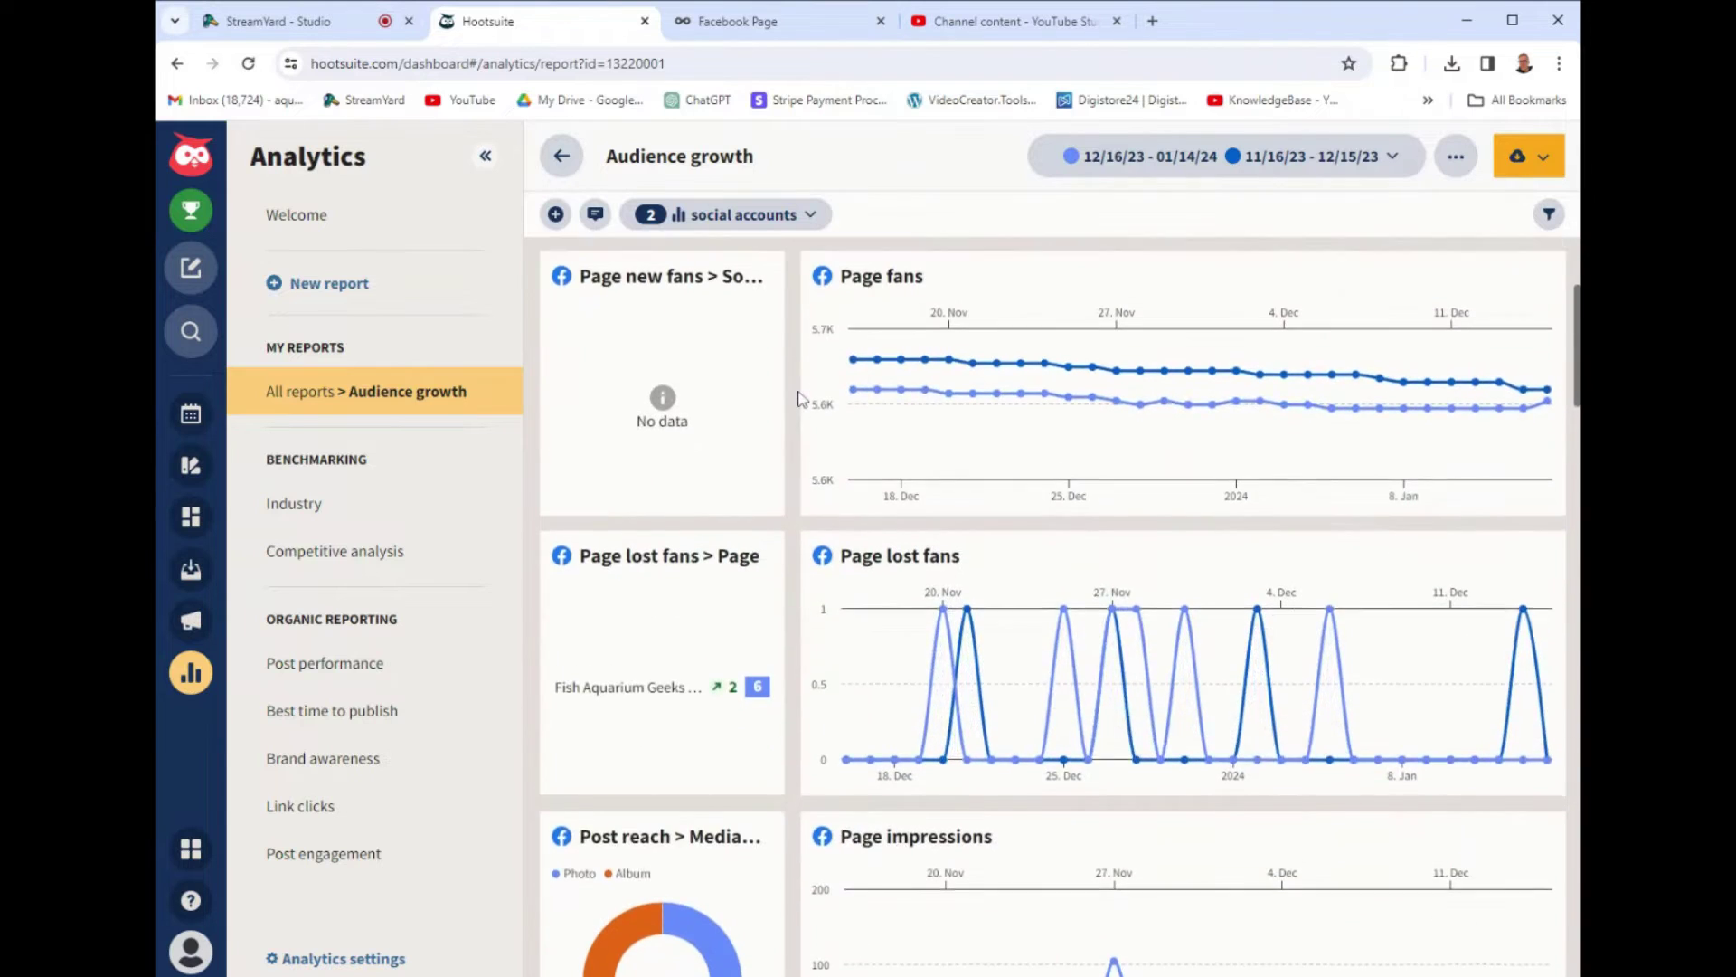
scroll(798, 392, up, 3)
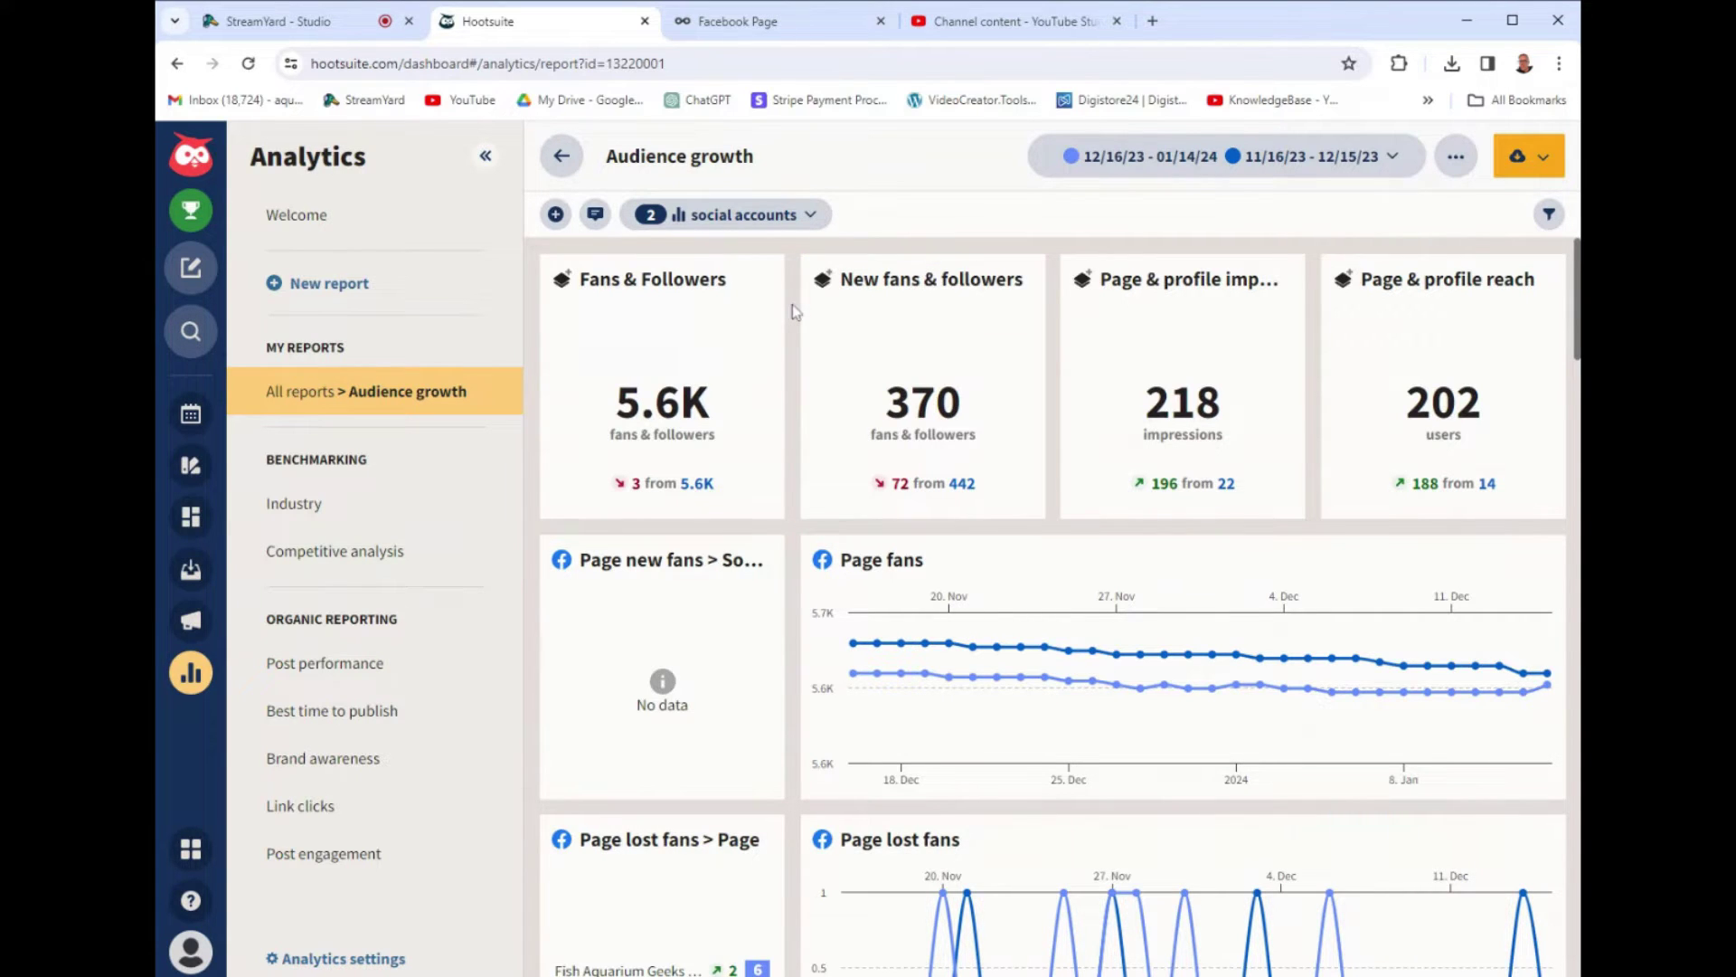
scroll(798, 356, down, 3)
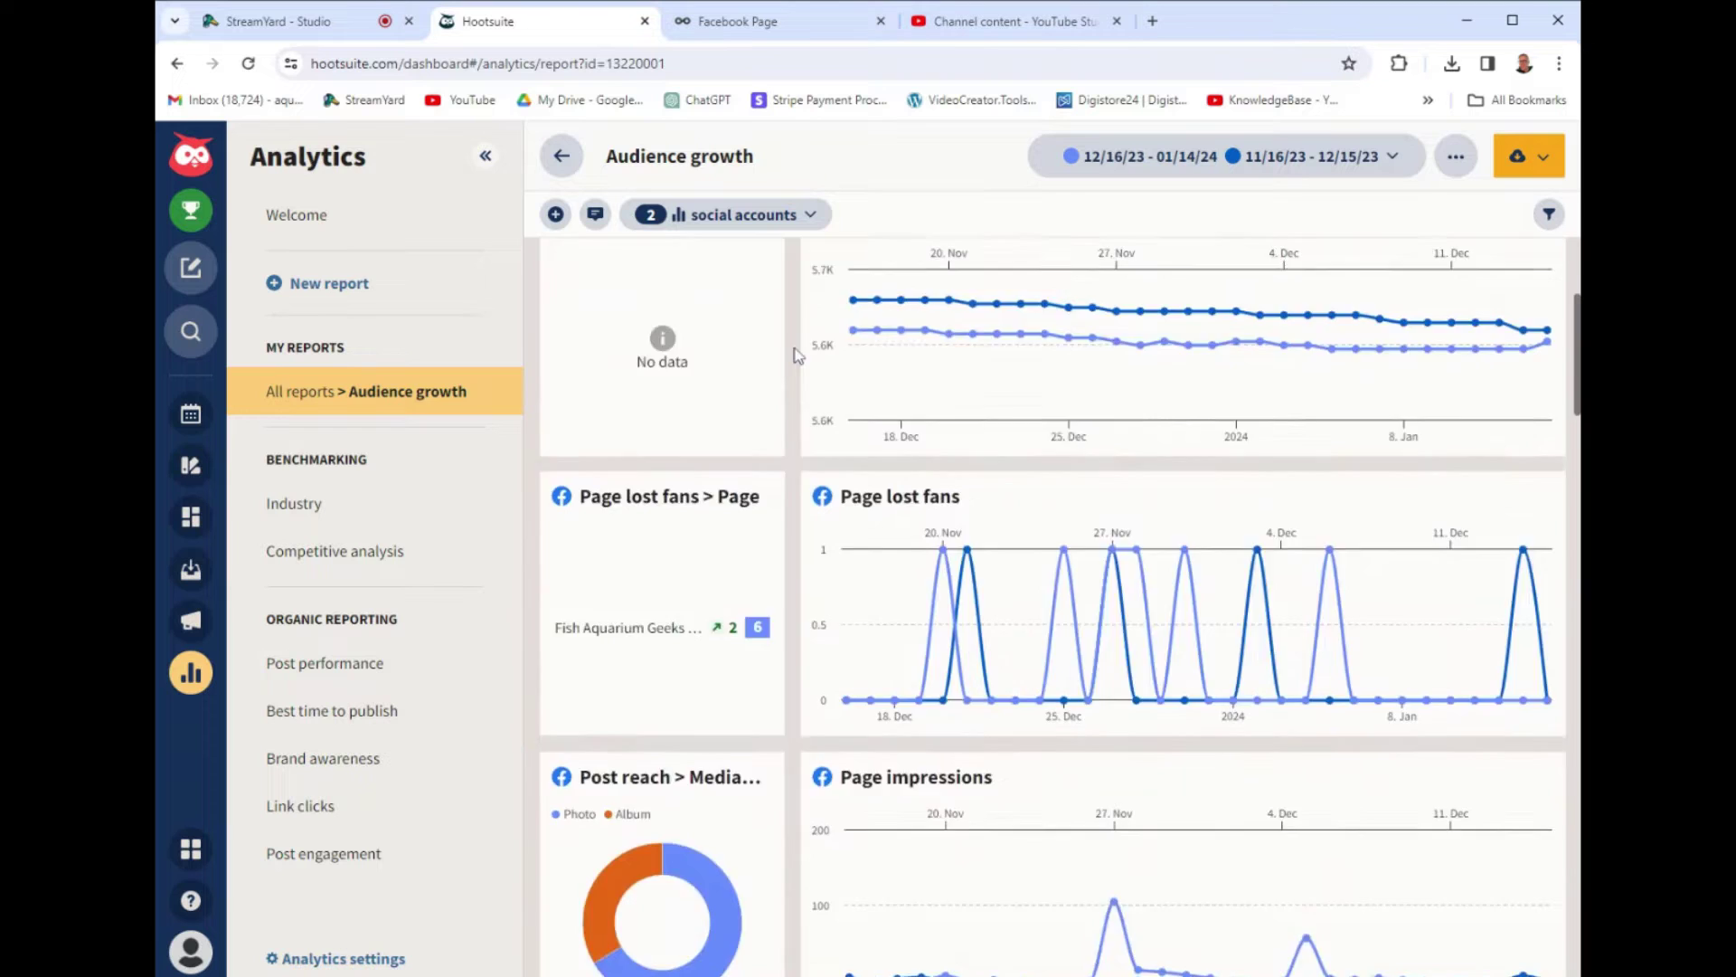
scroll(798, 356, up, 3)
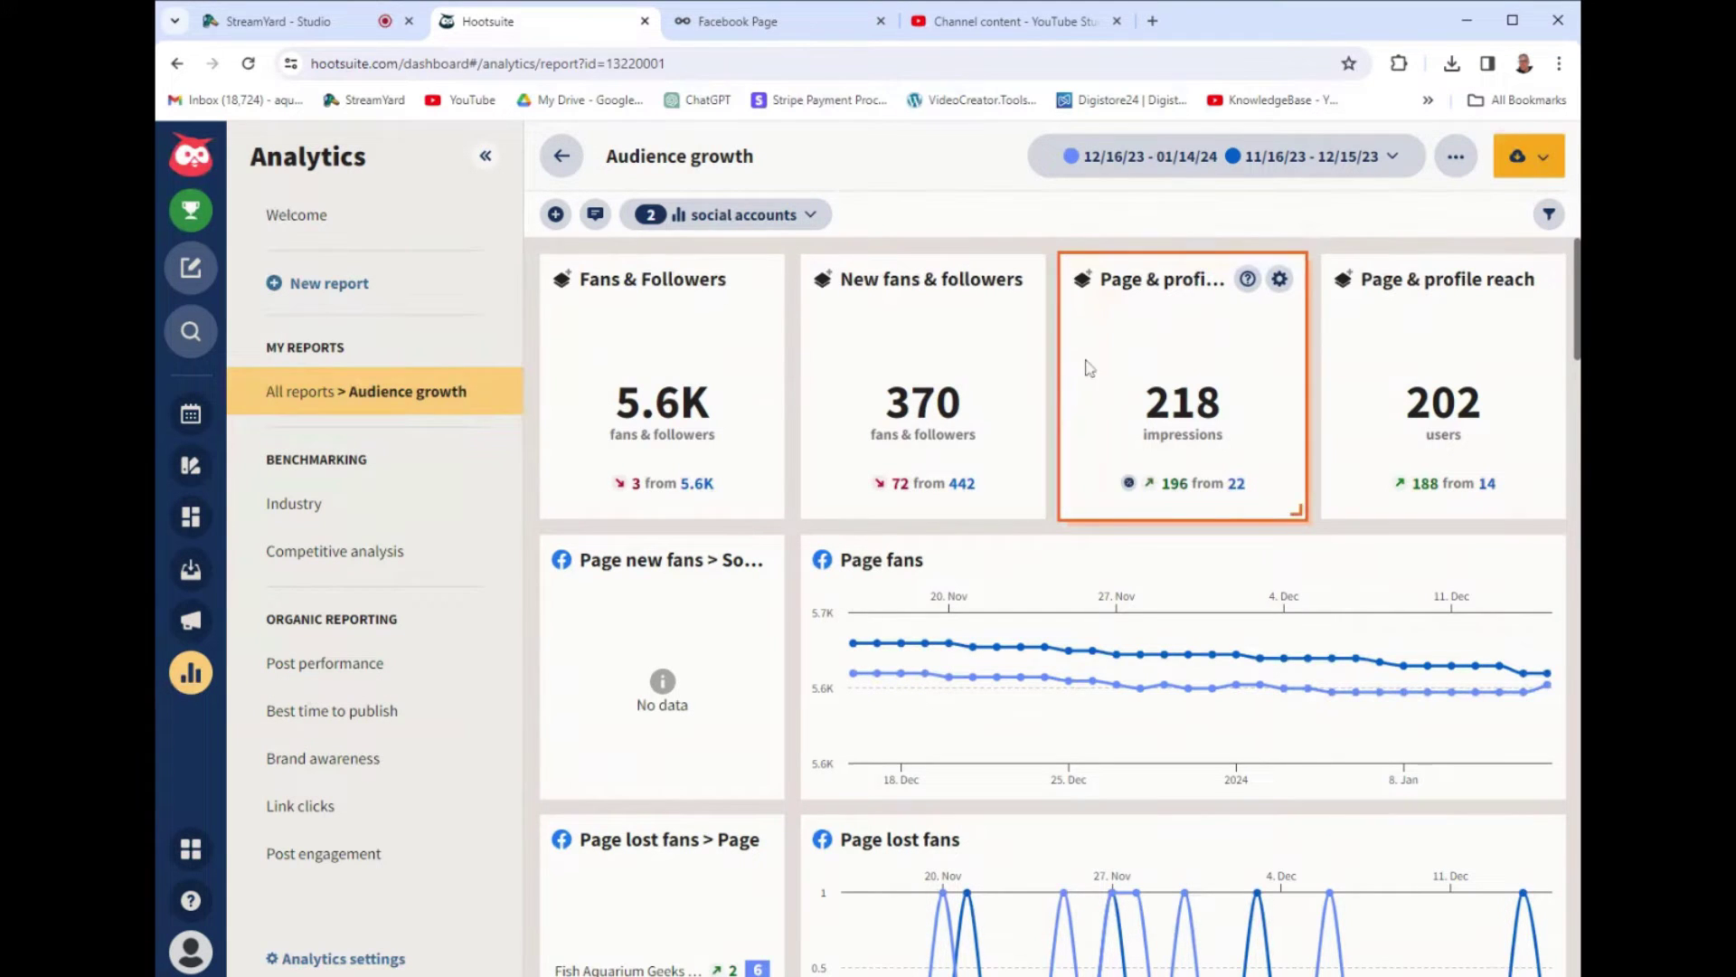
scroll(787, 609, down, 4)
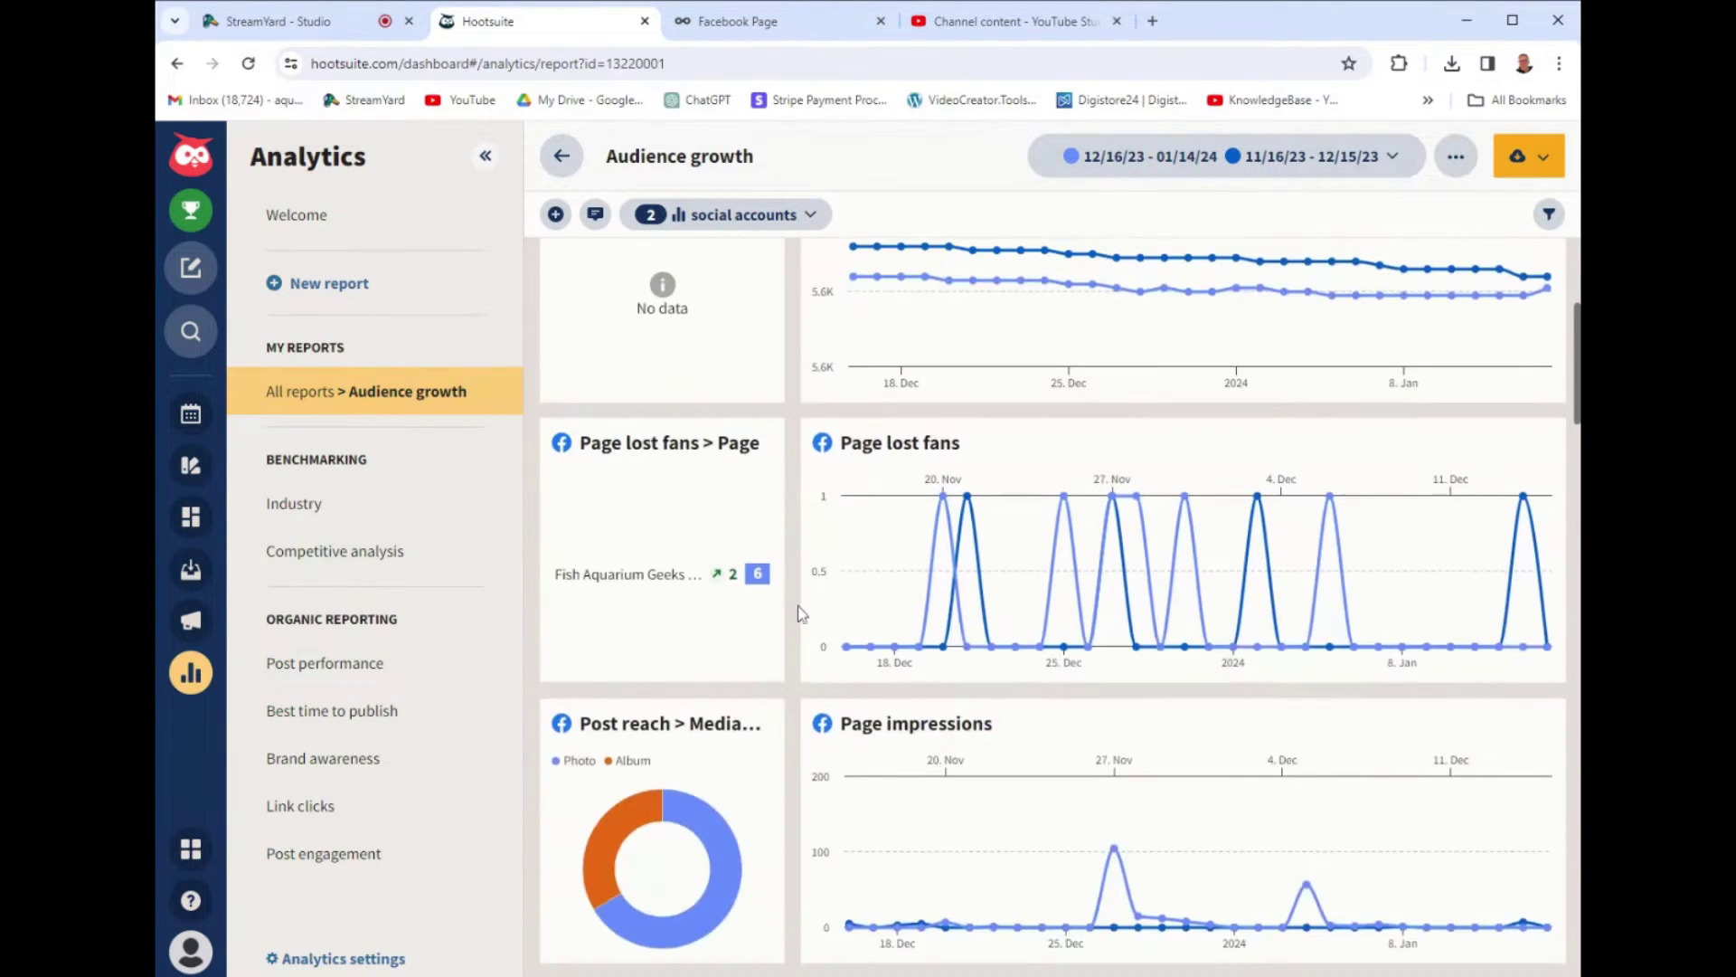
scroll(800, 583, up, 4)
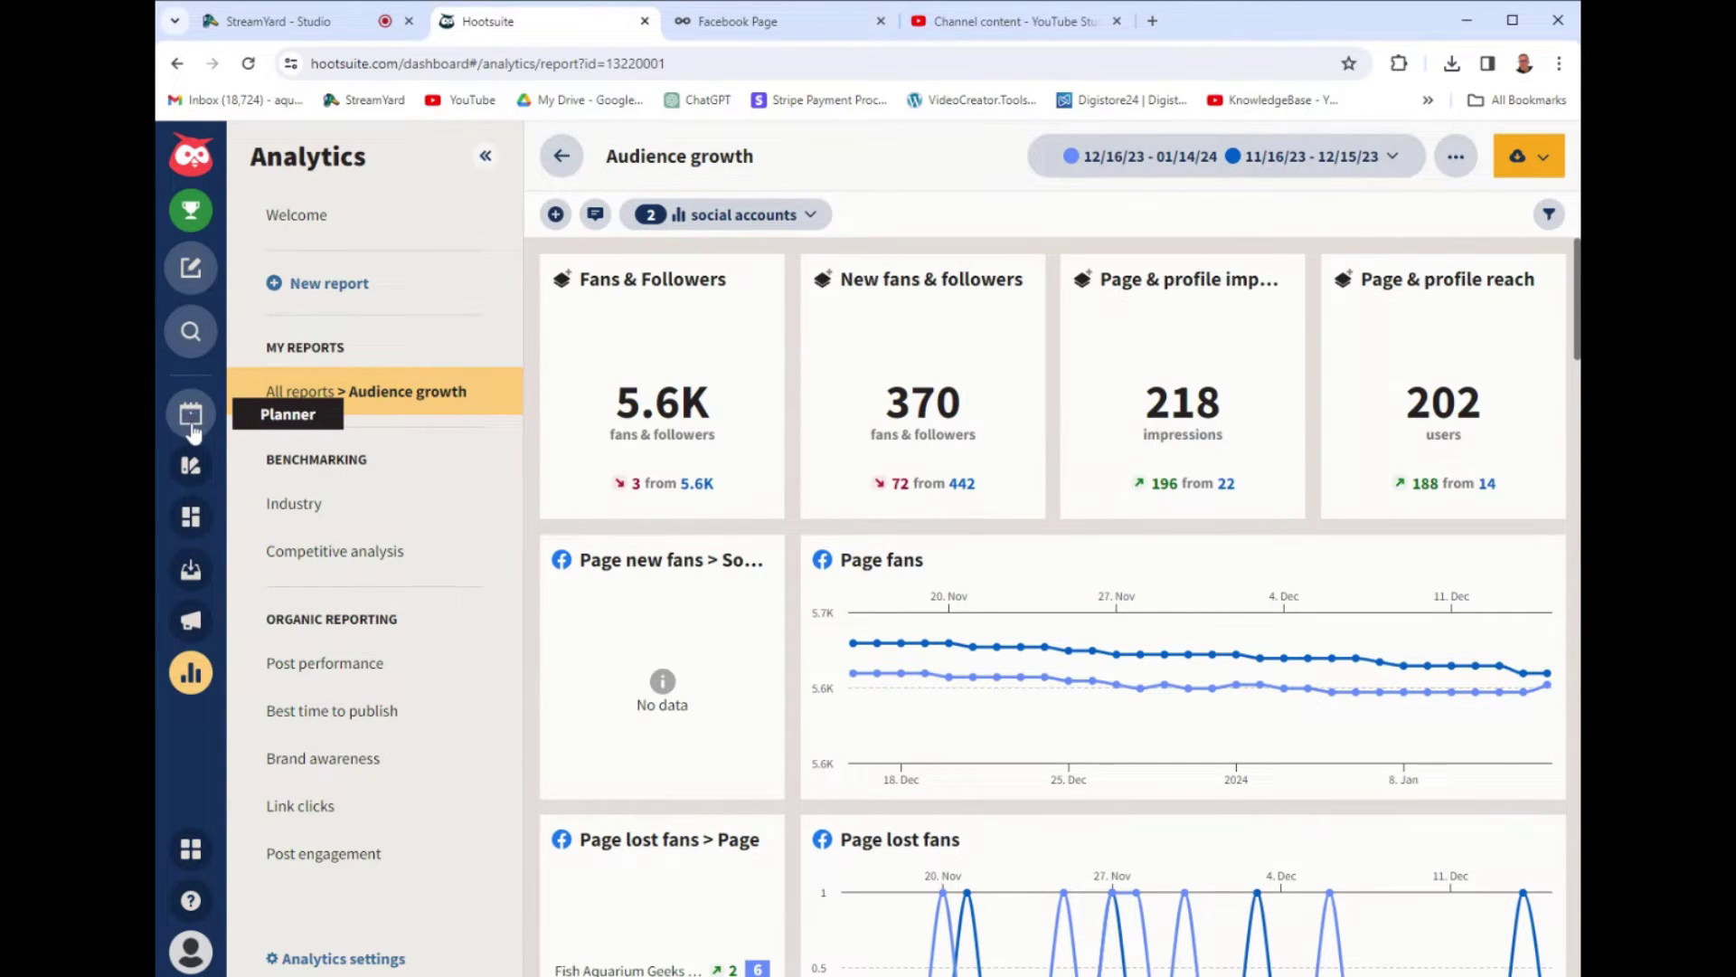
Show the Planner's Jan 21–27, 2024 week with recommended times Wednesday 10:00 AM and Thursday 9:00 AM.
click(192, 425)
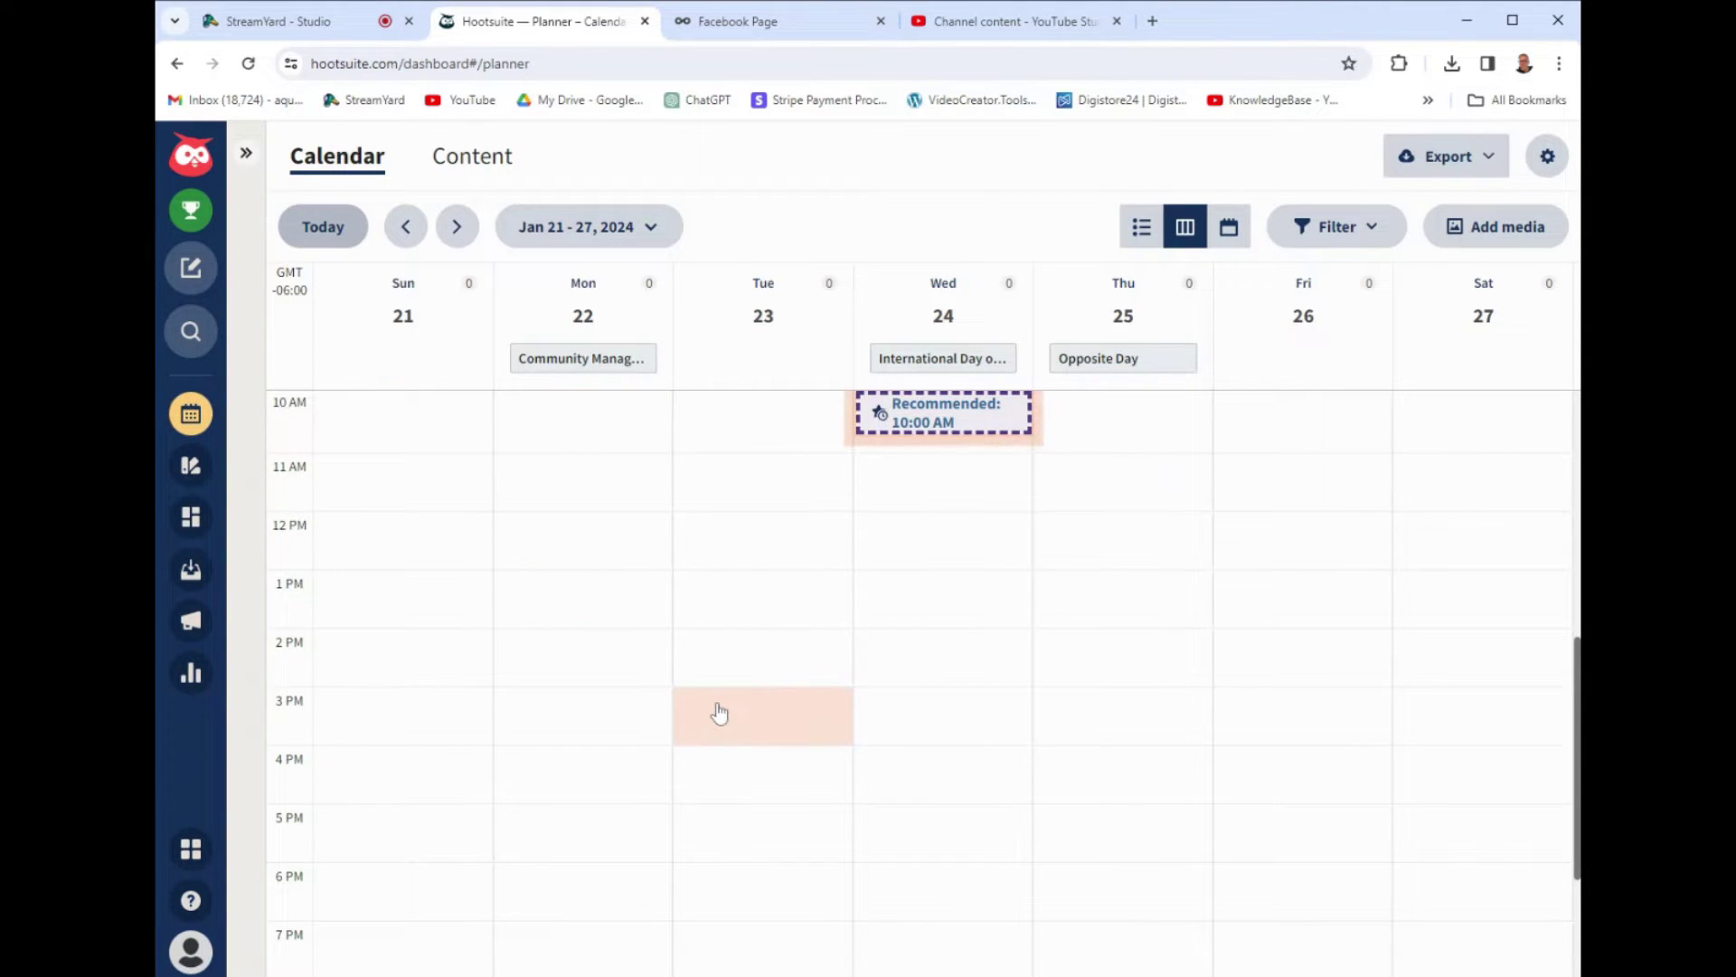
scroll(721, 715, up, 3)
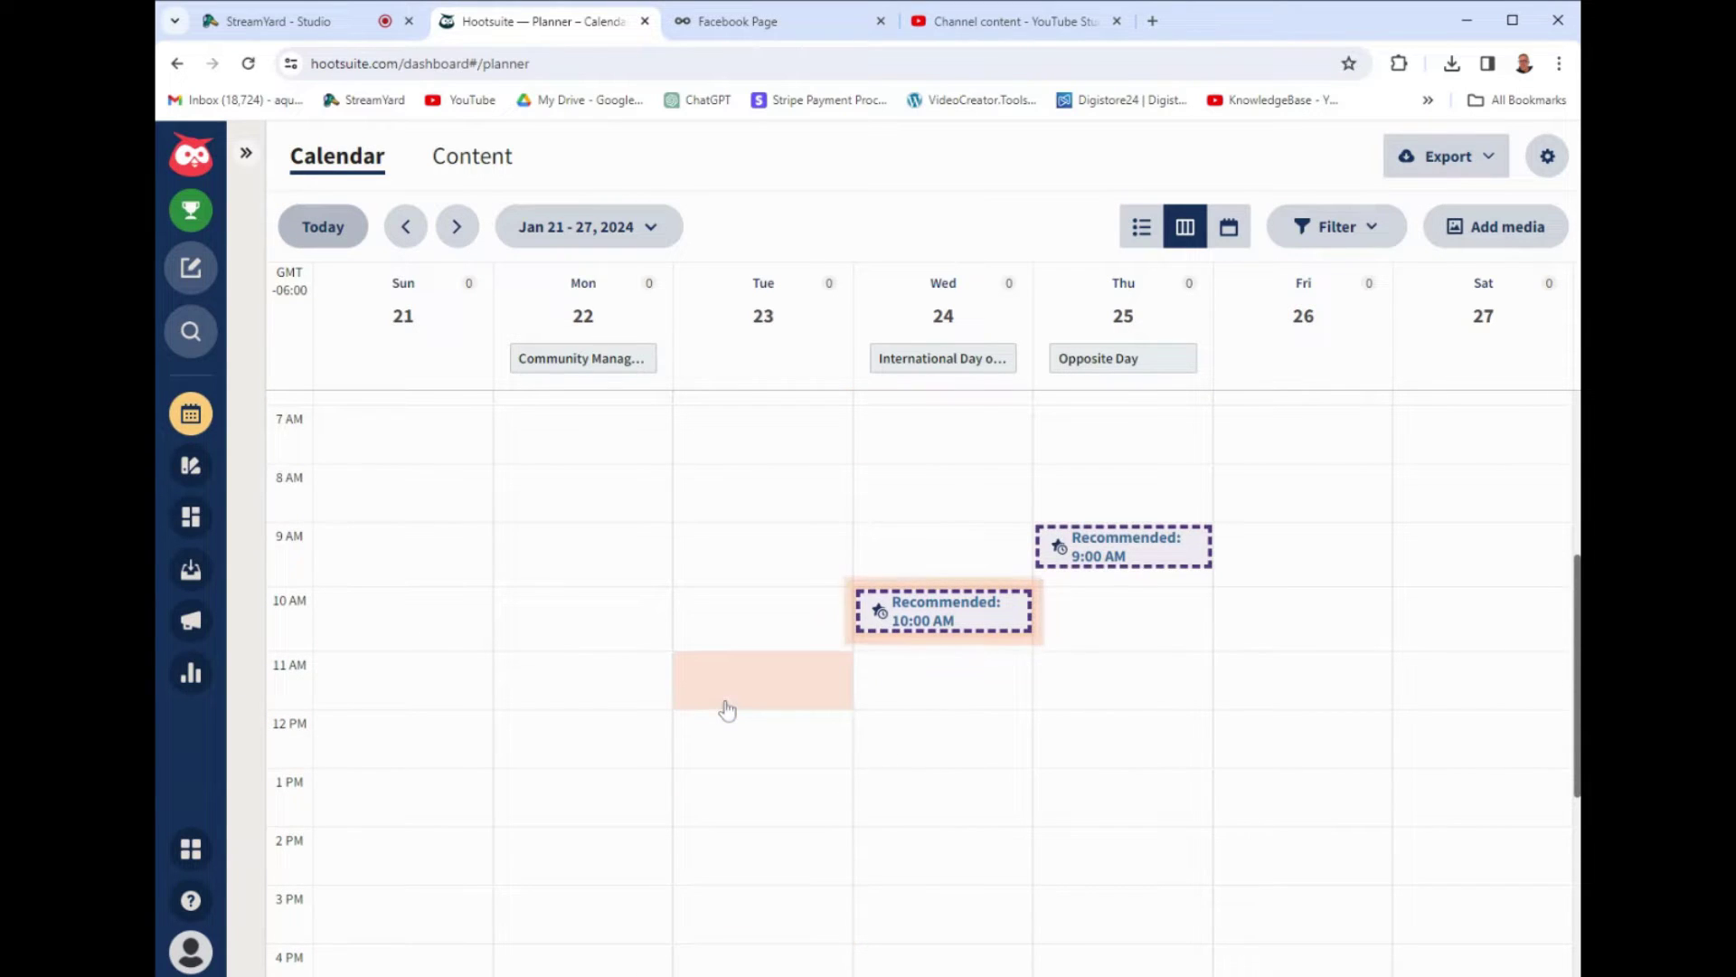
scroll(728, 708, down, 2)
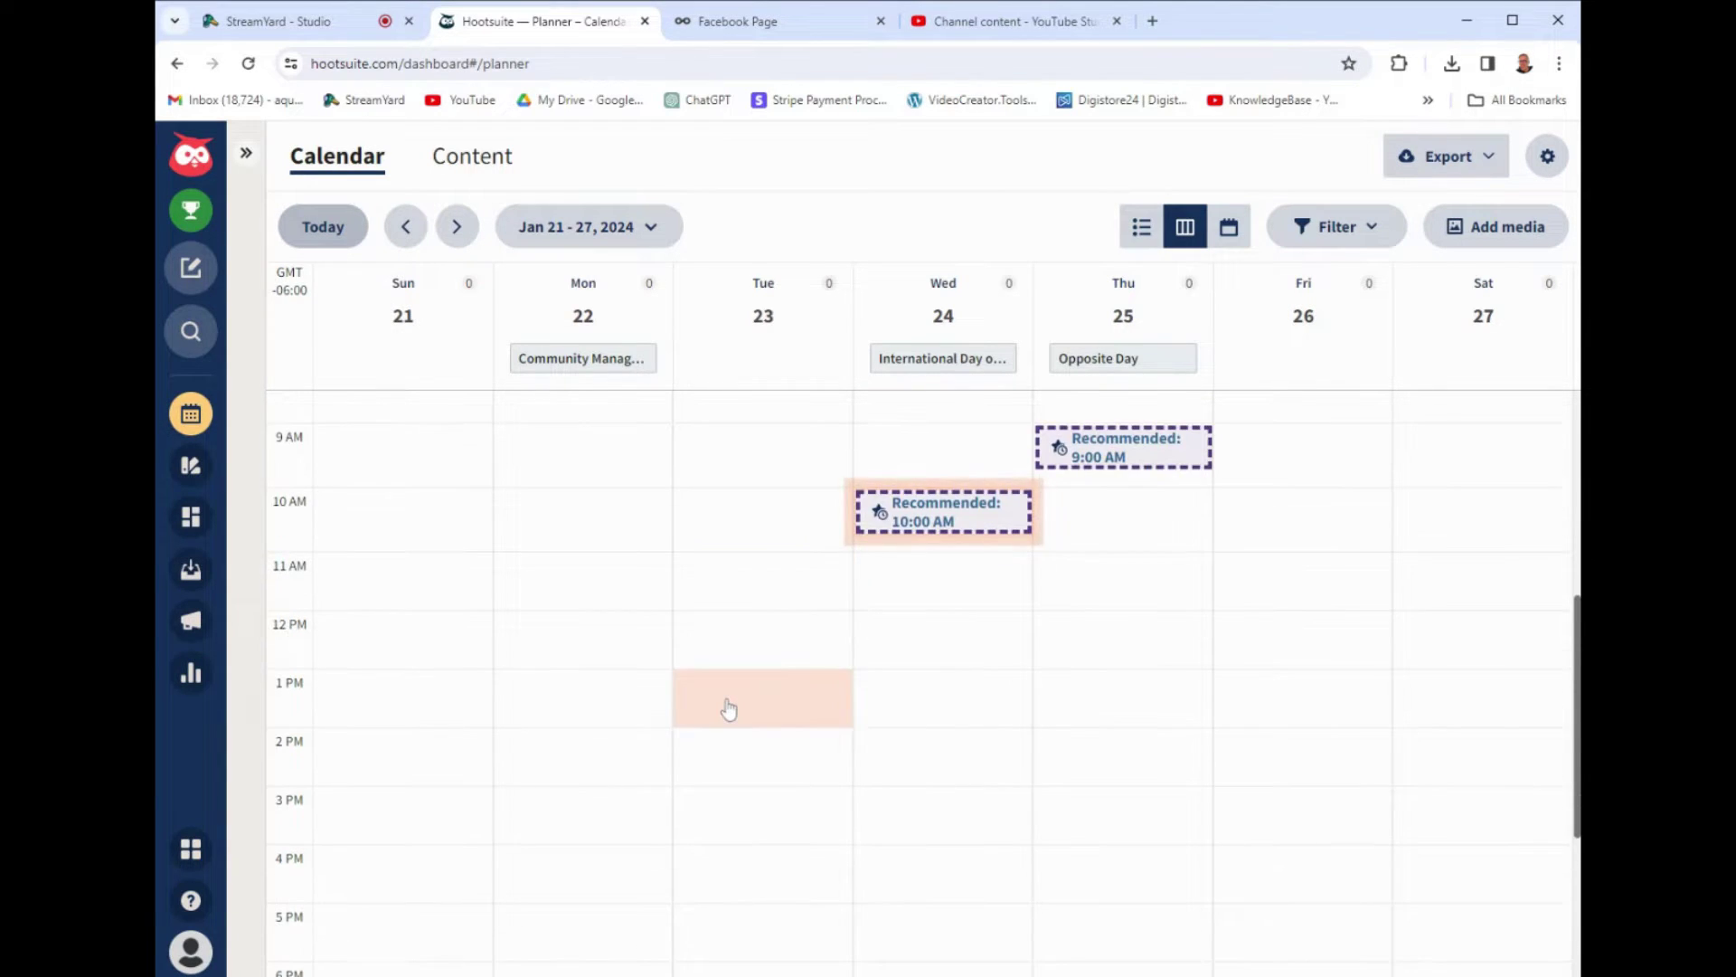
scroll(729, 708, up, 3)
scroll(734, 710, down, 2)
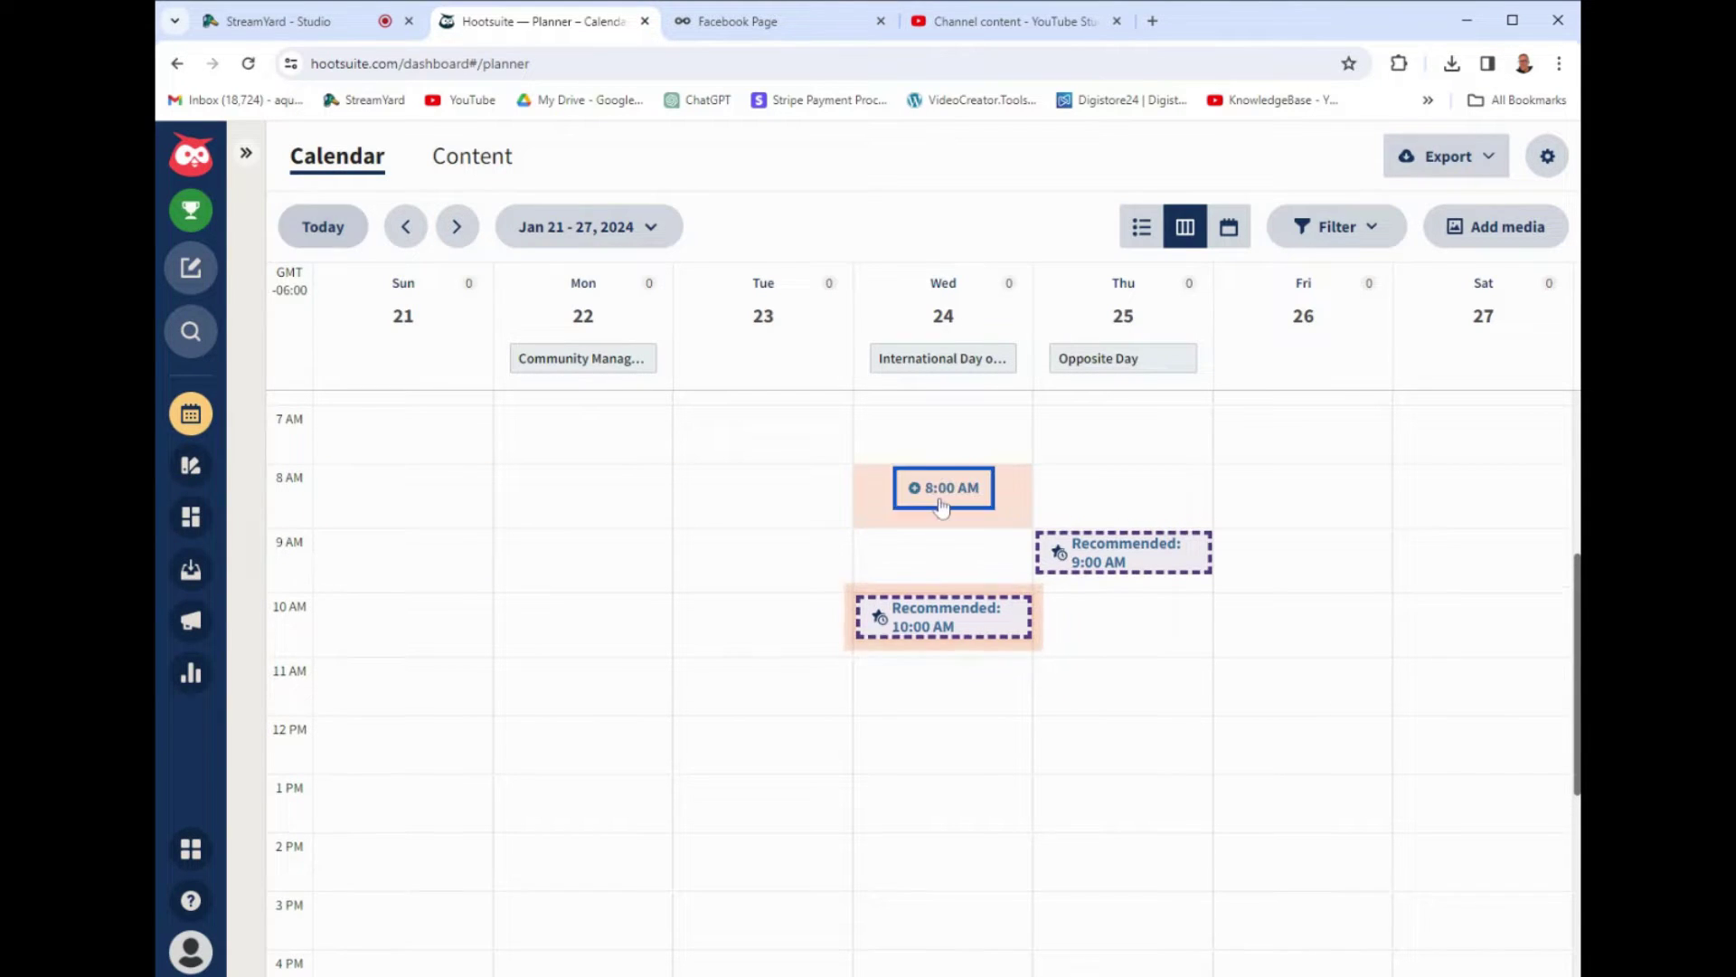
click(942, 504)
click(913, 591)
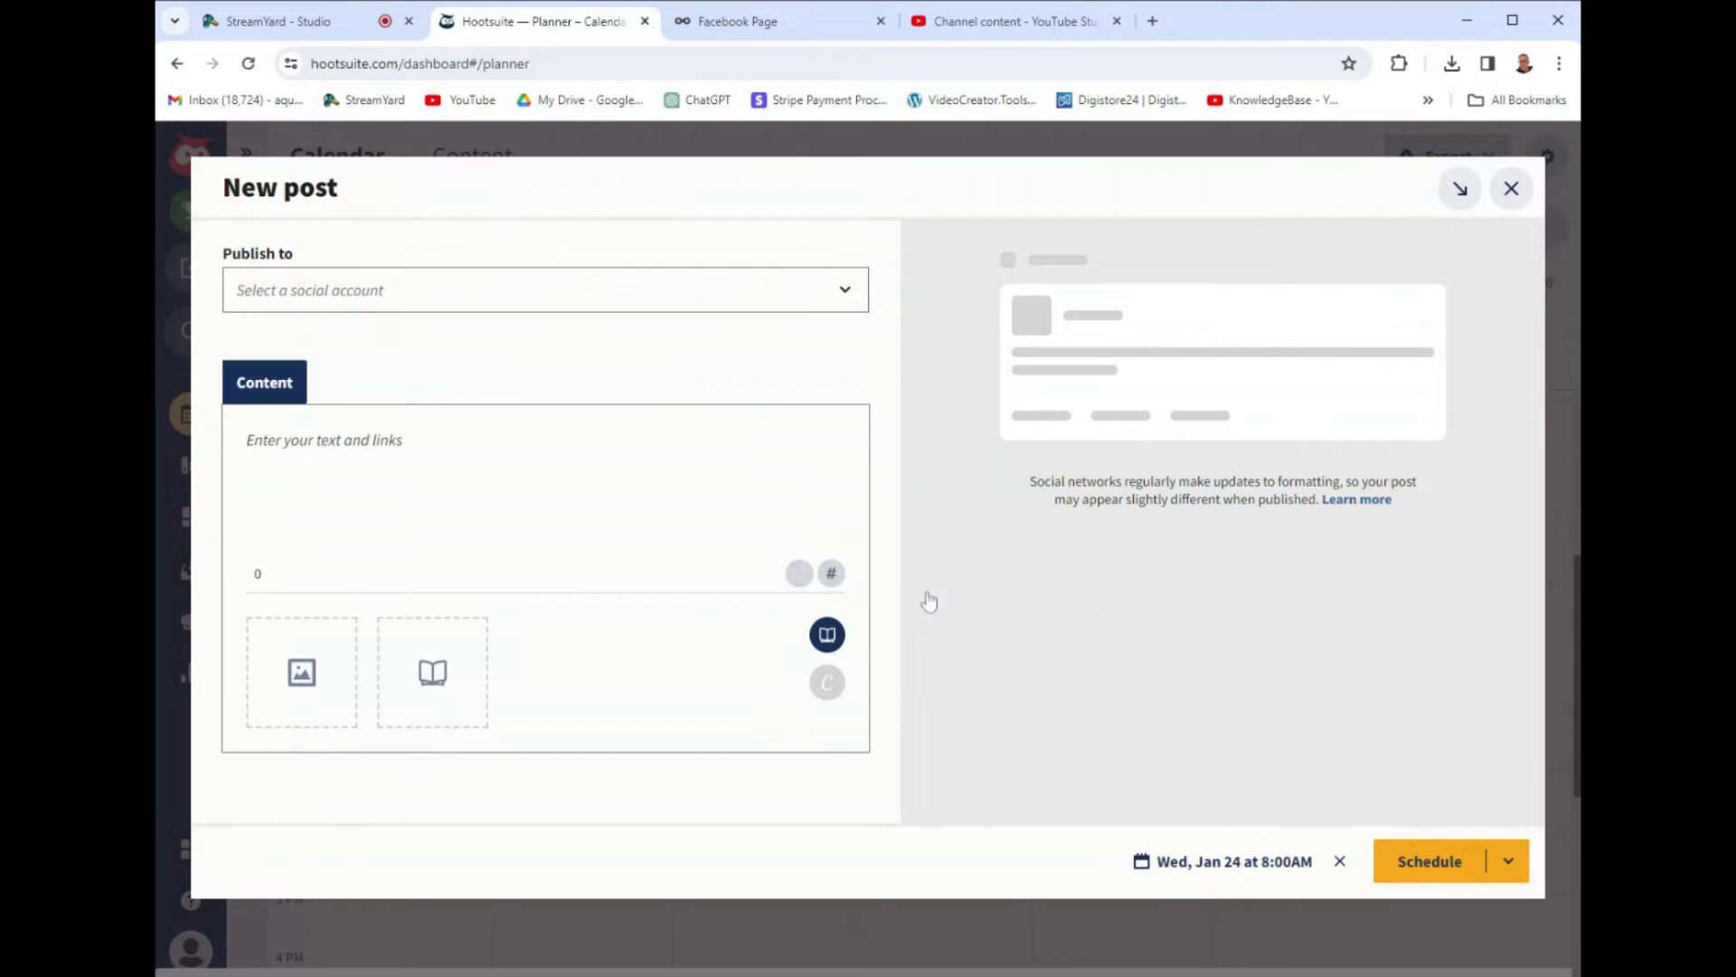
click(425, 290)
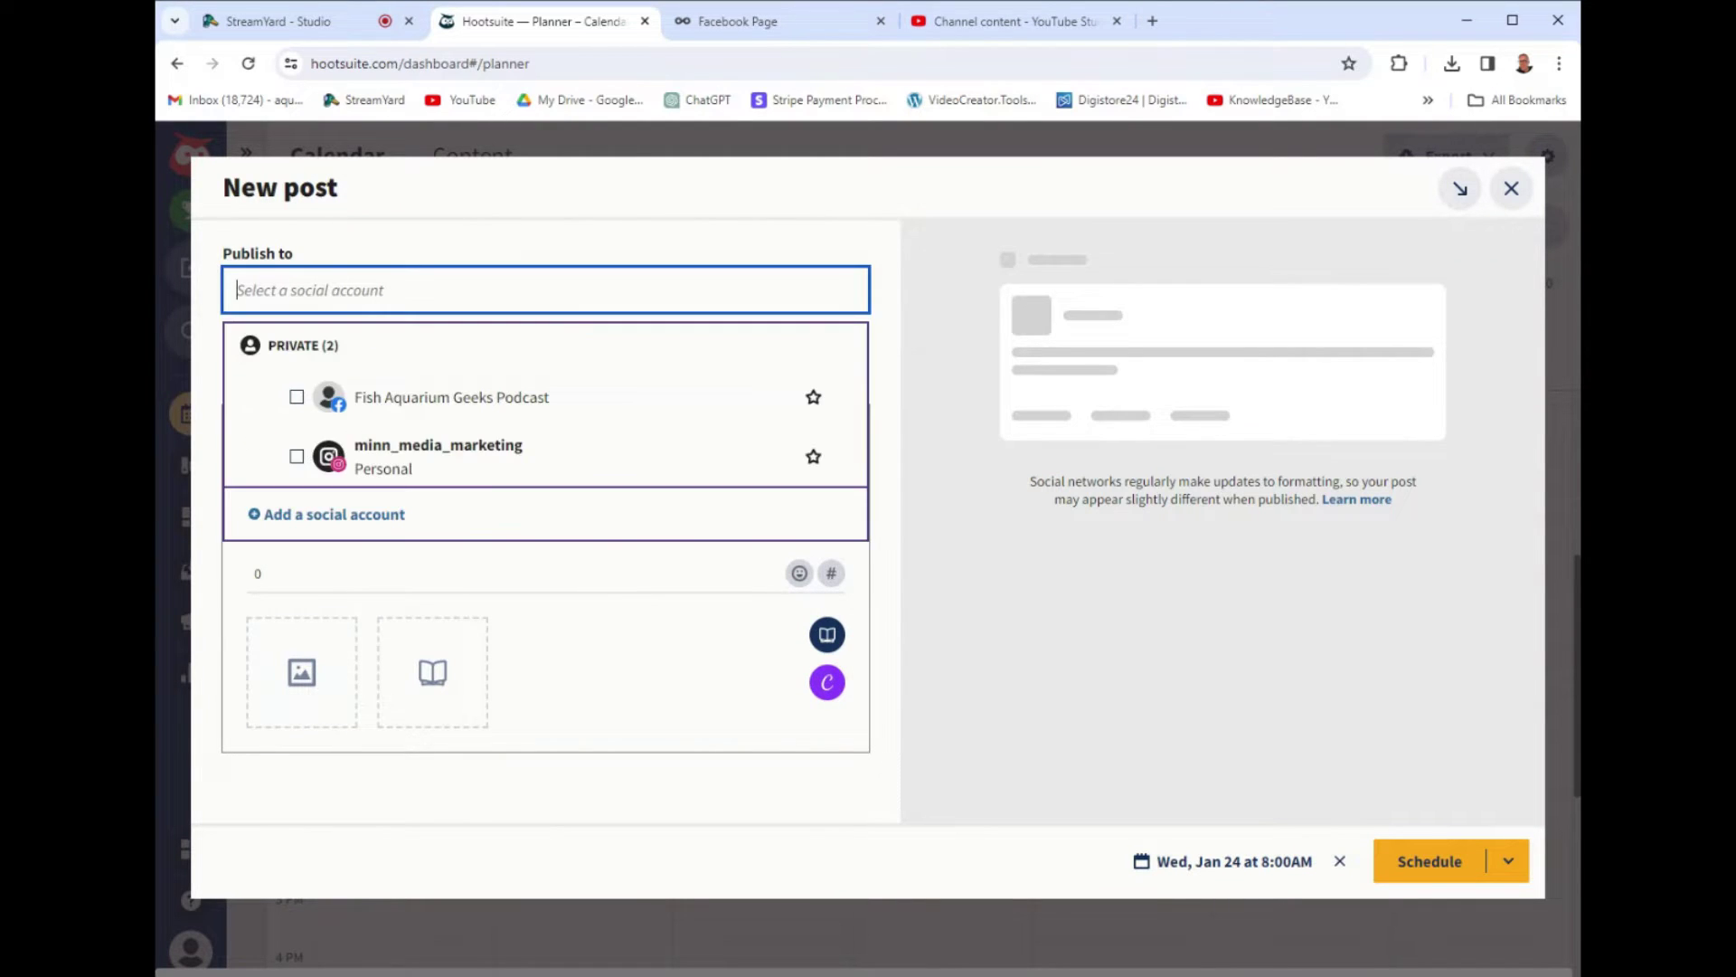
click(433, 459)
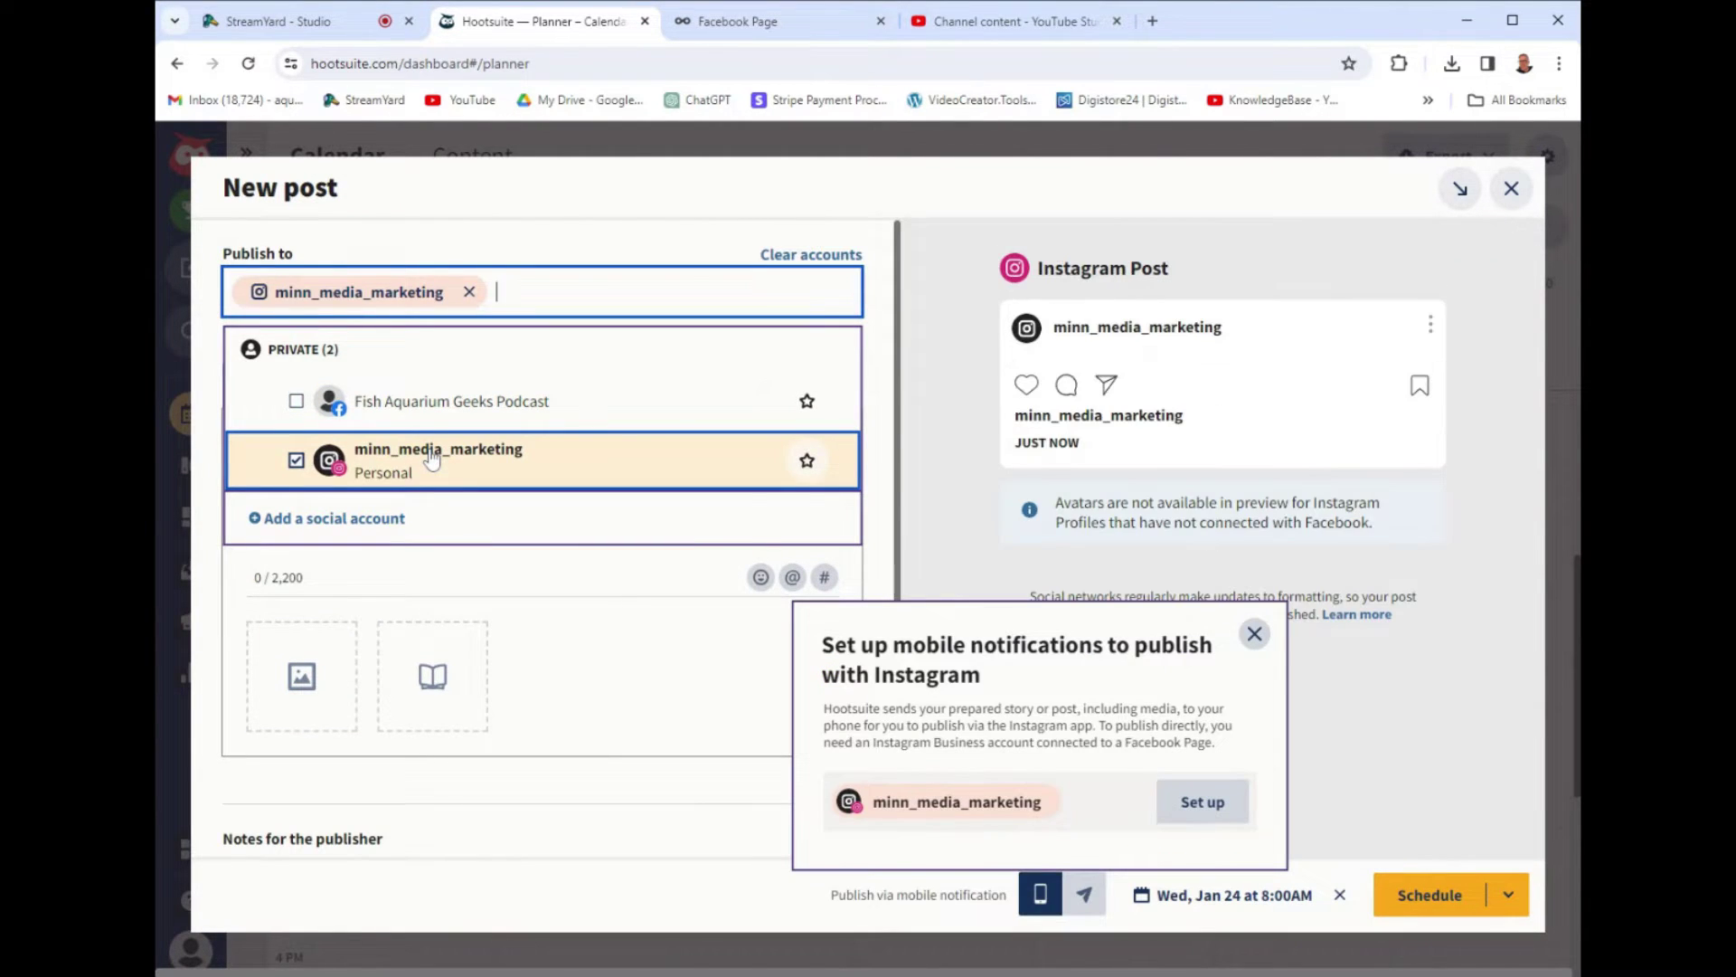
click(481, 567)
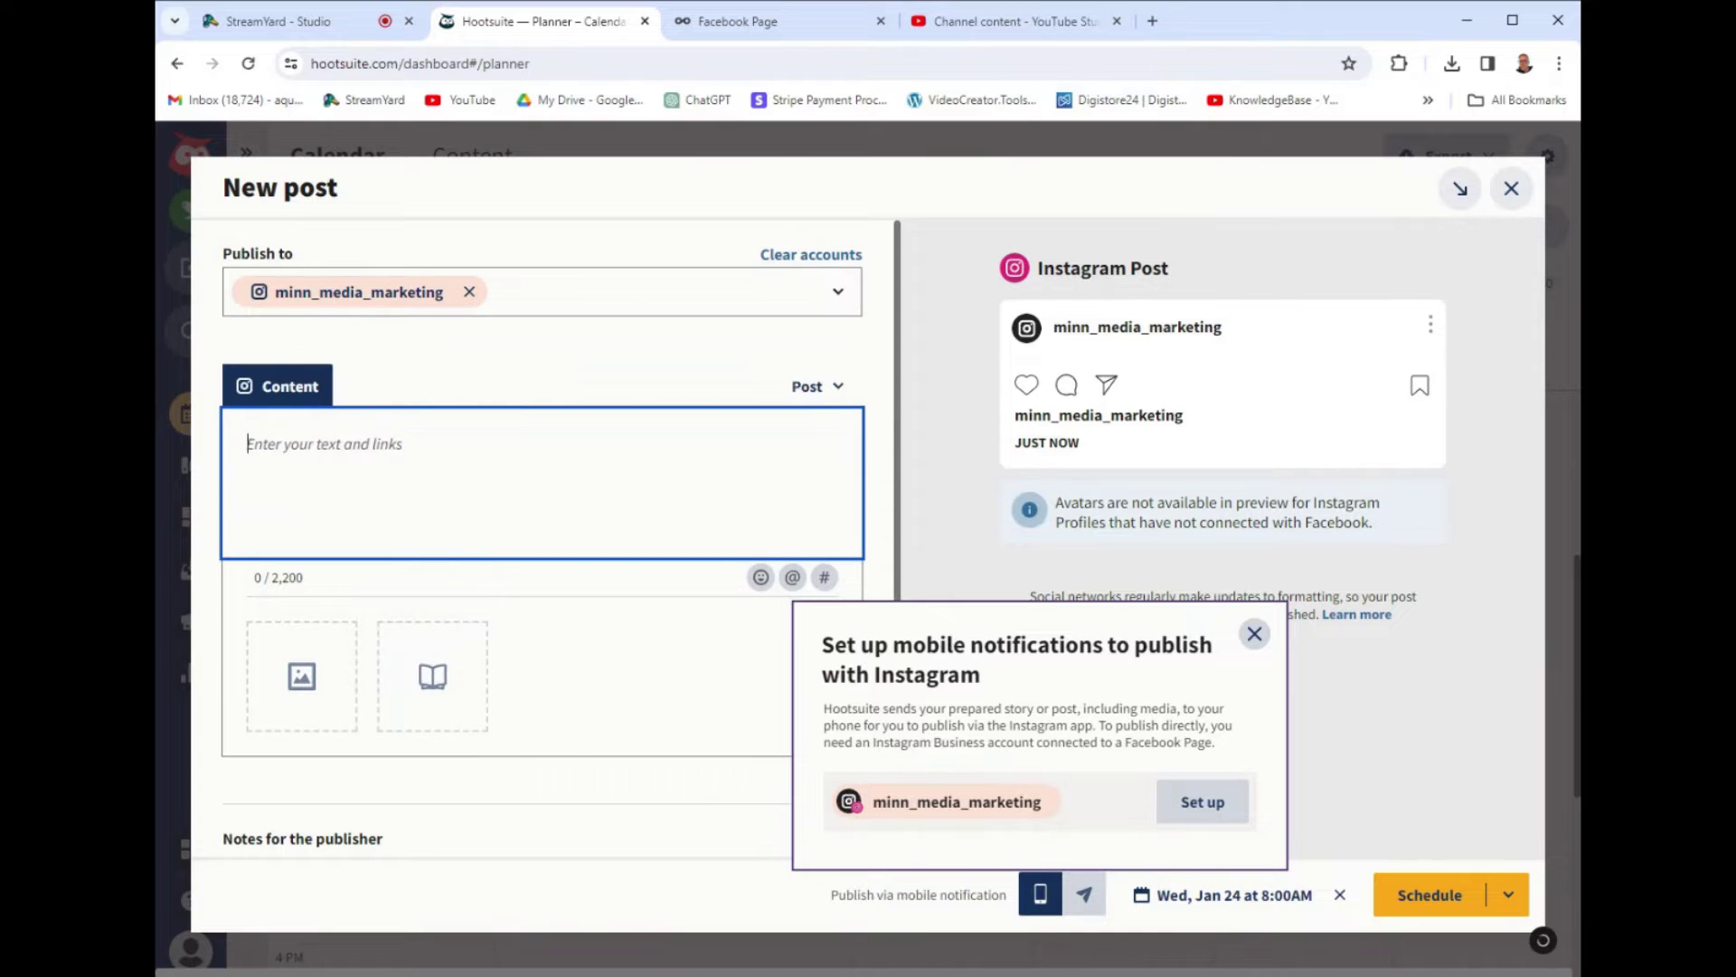
text(h)
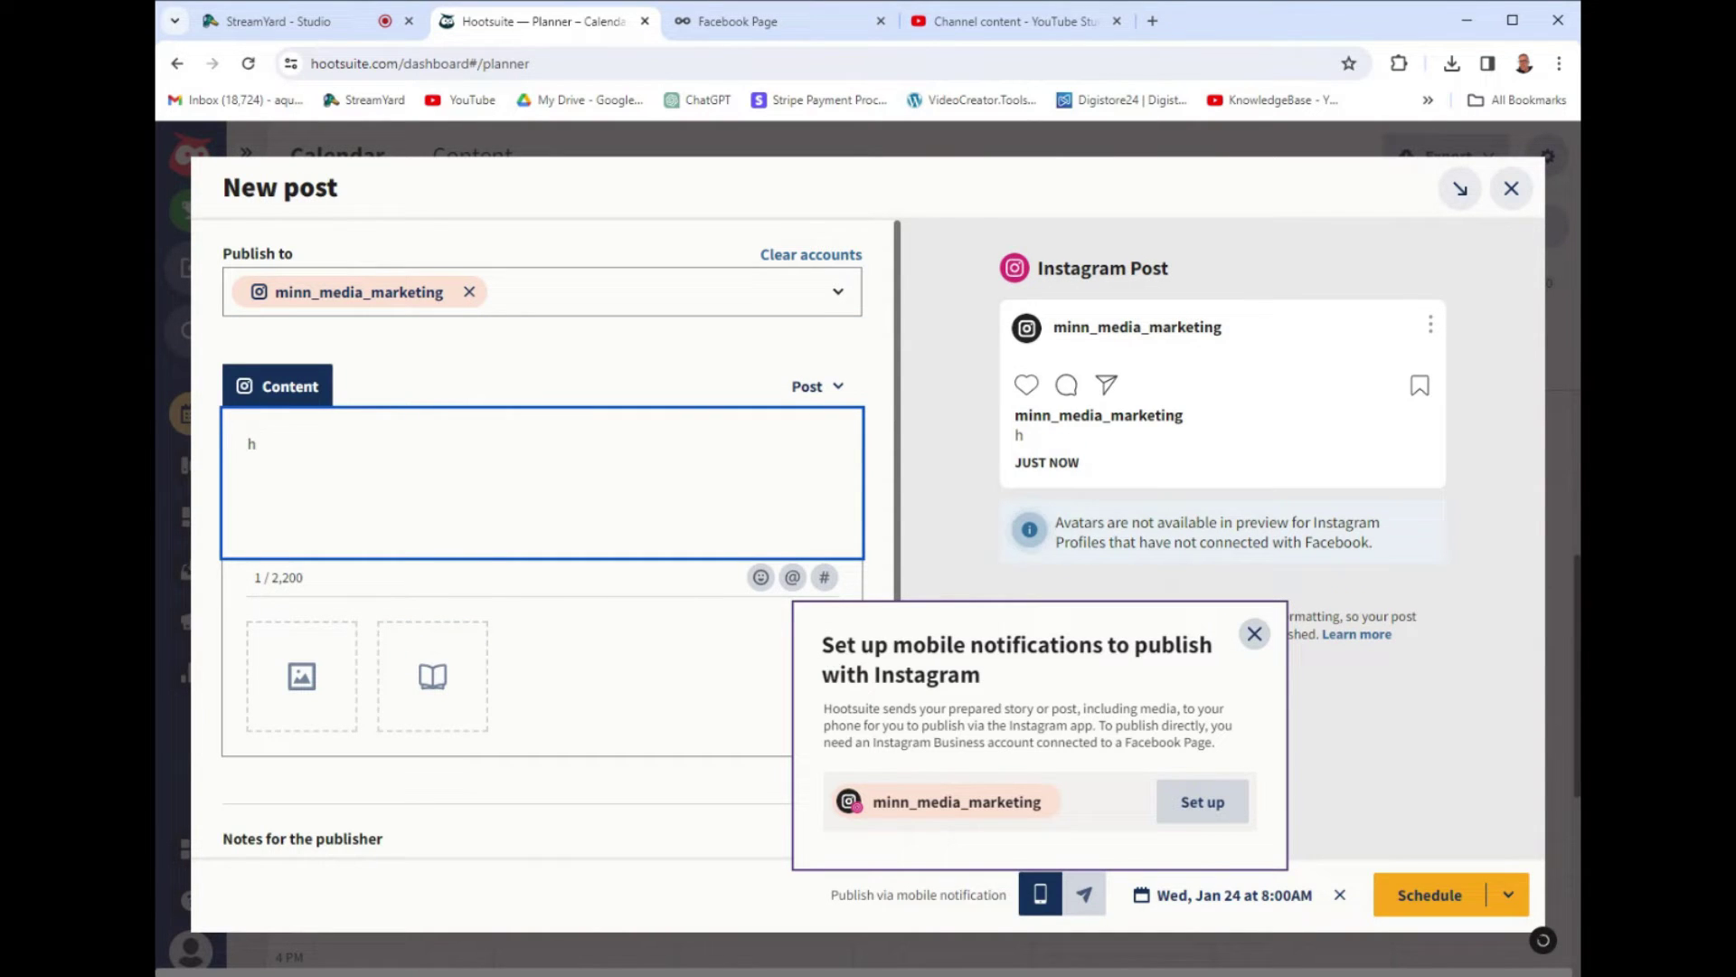
text(ello this me)
click(327, 687)
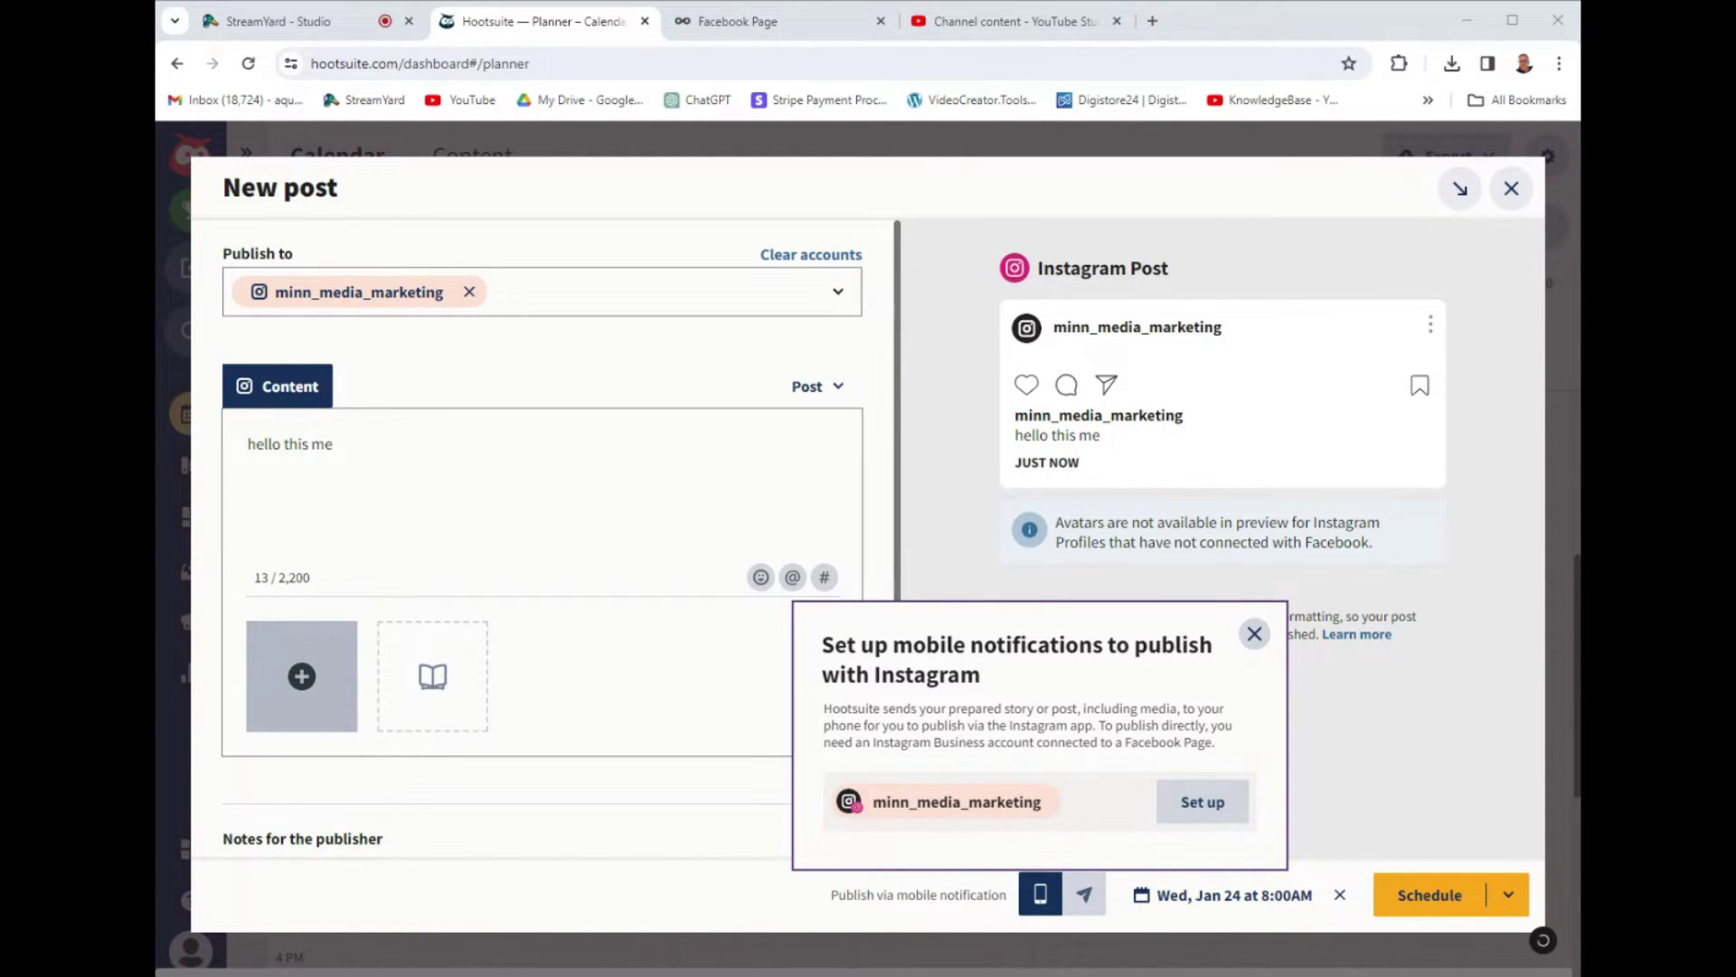
click(1254, 633)
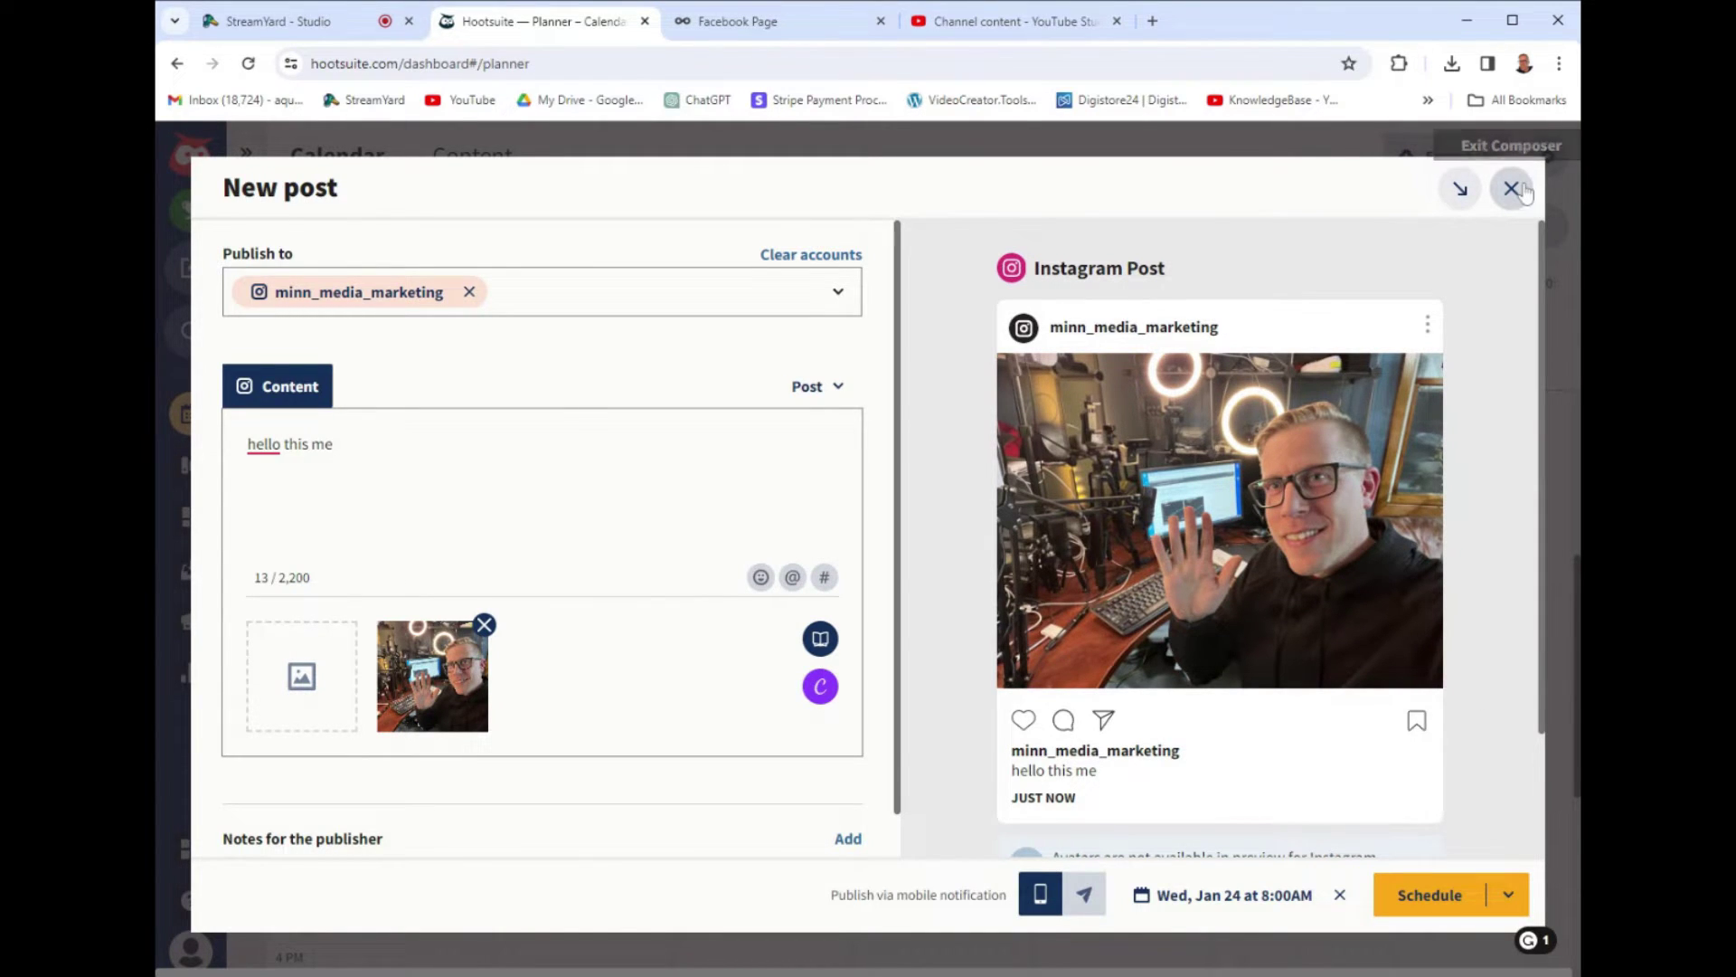
click(1524, 192)
Discard the unsaved post draft and bring up OwlyWriter AI's caption options, like Get inspired.
click(945, 653)
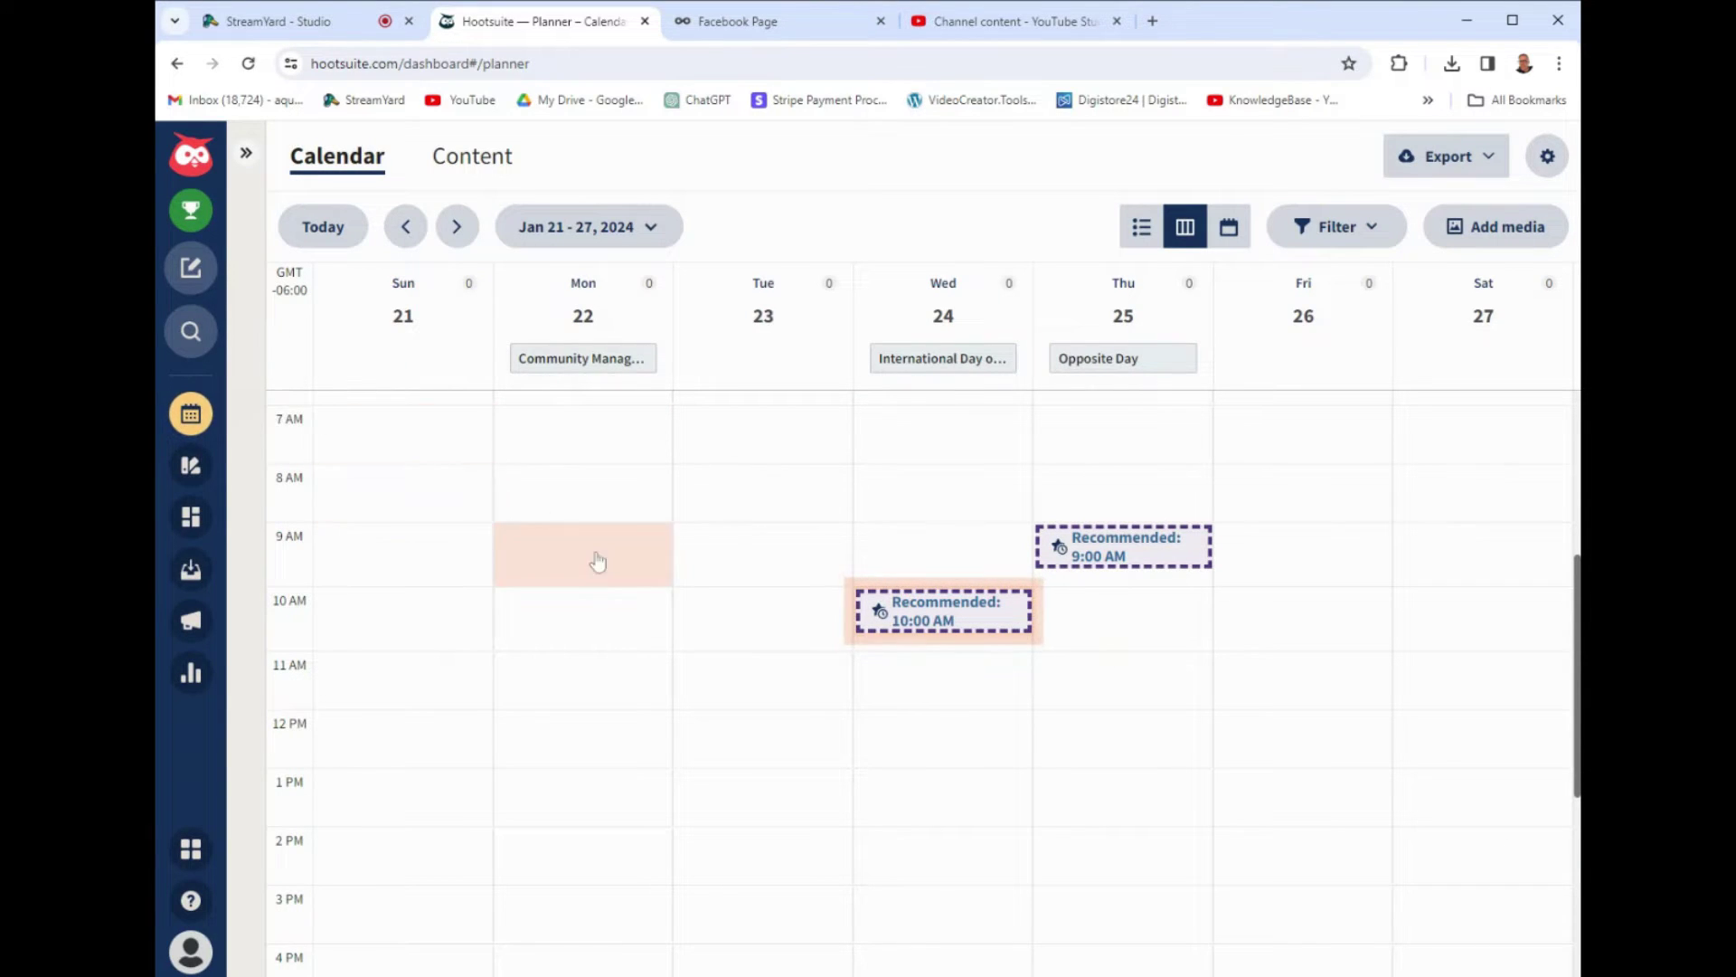
click(196, 467)
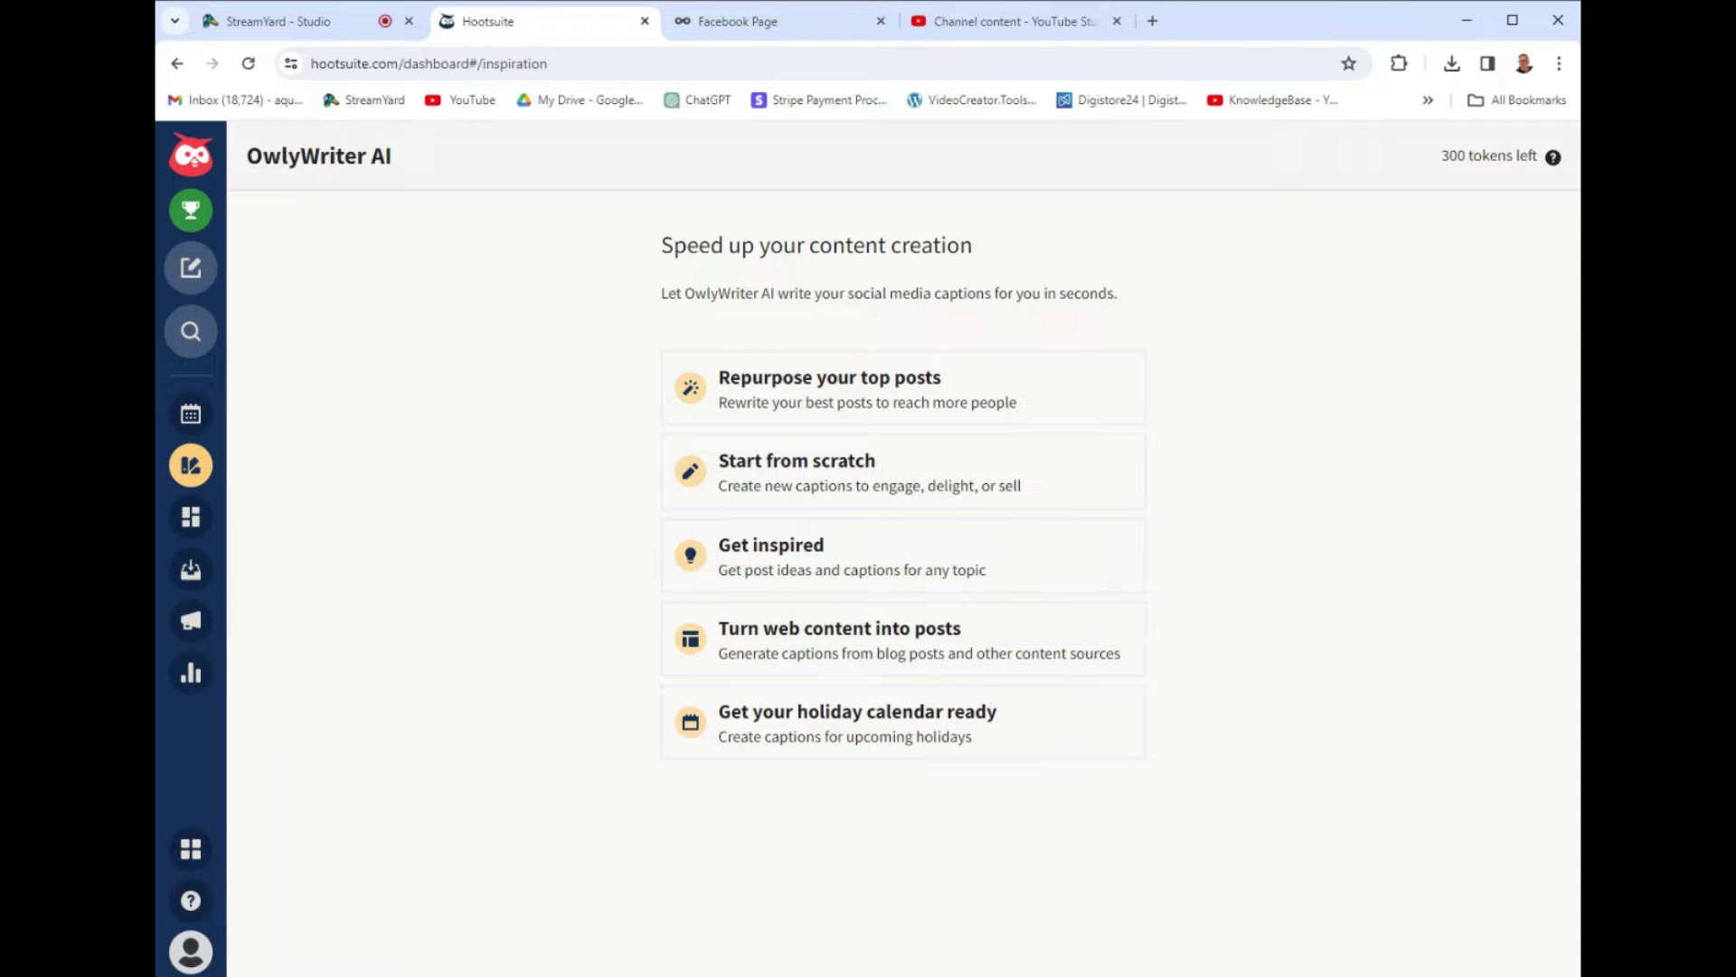
drag(245, 155, 421, 160)
click(420, 161)
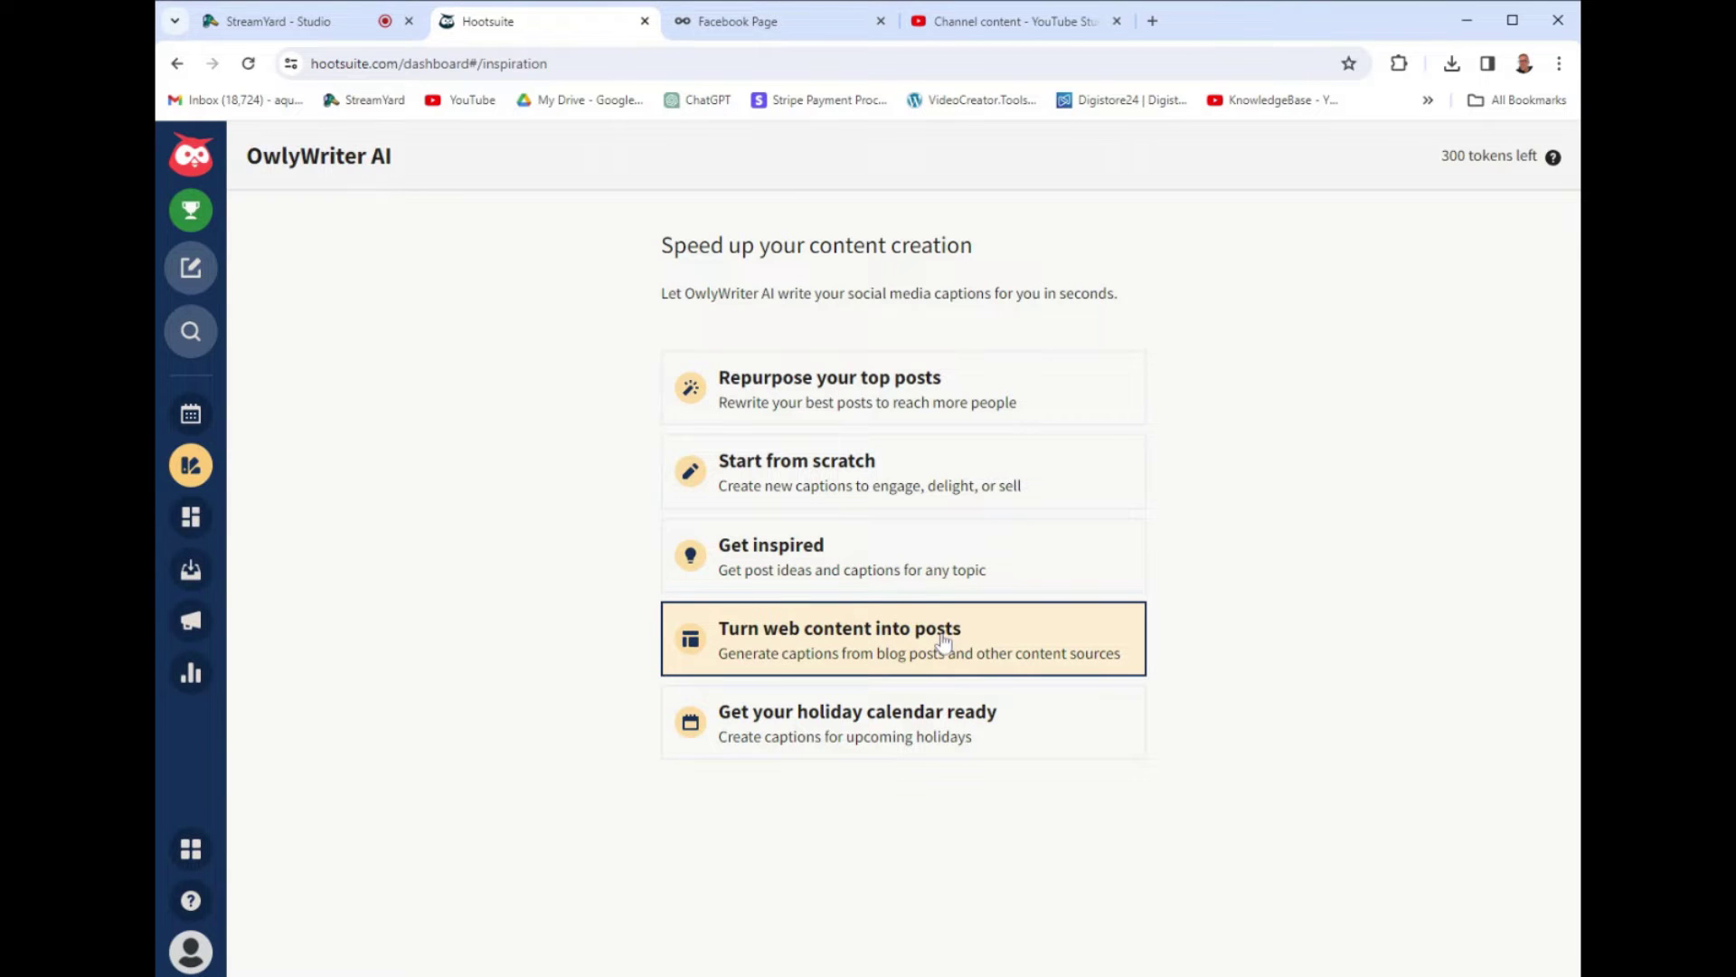
Go through the Streams boards to the shared Inbox's empty Done folder.
click(203, 519)
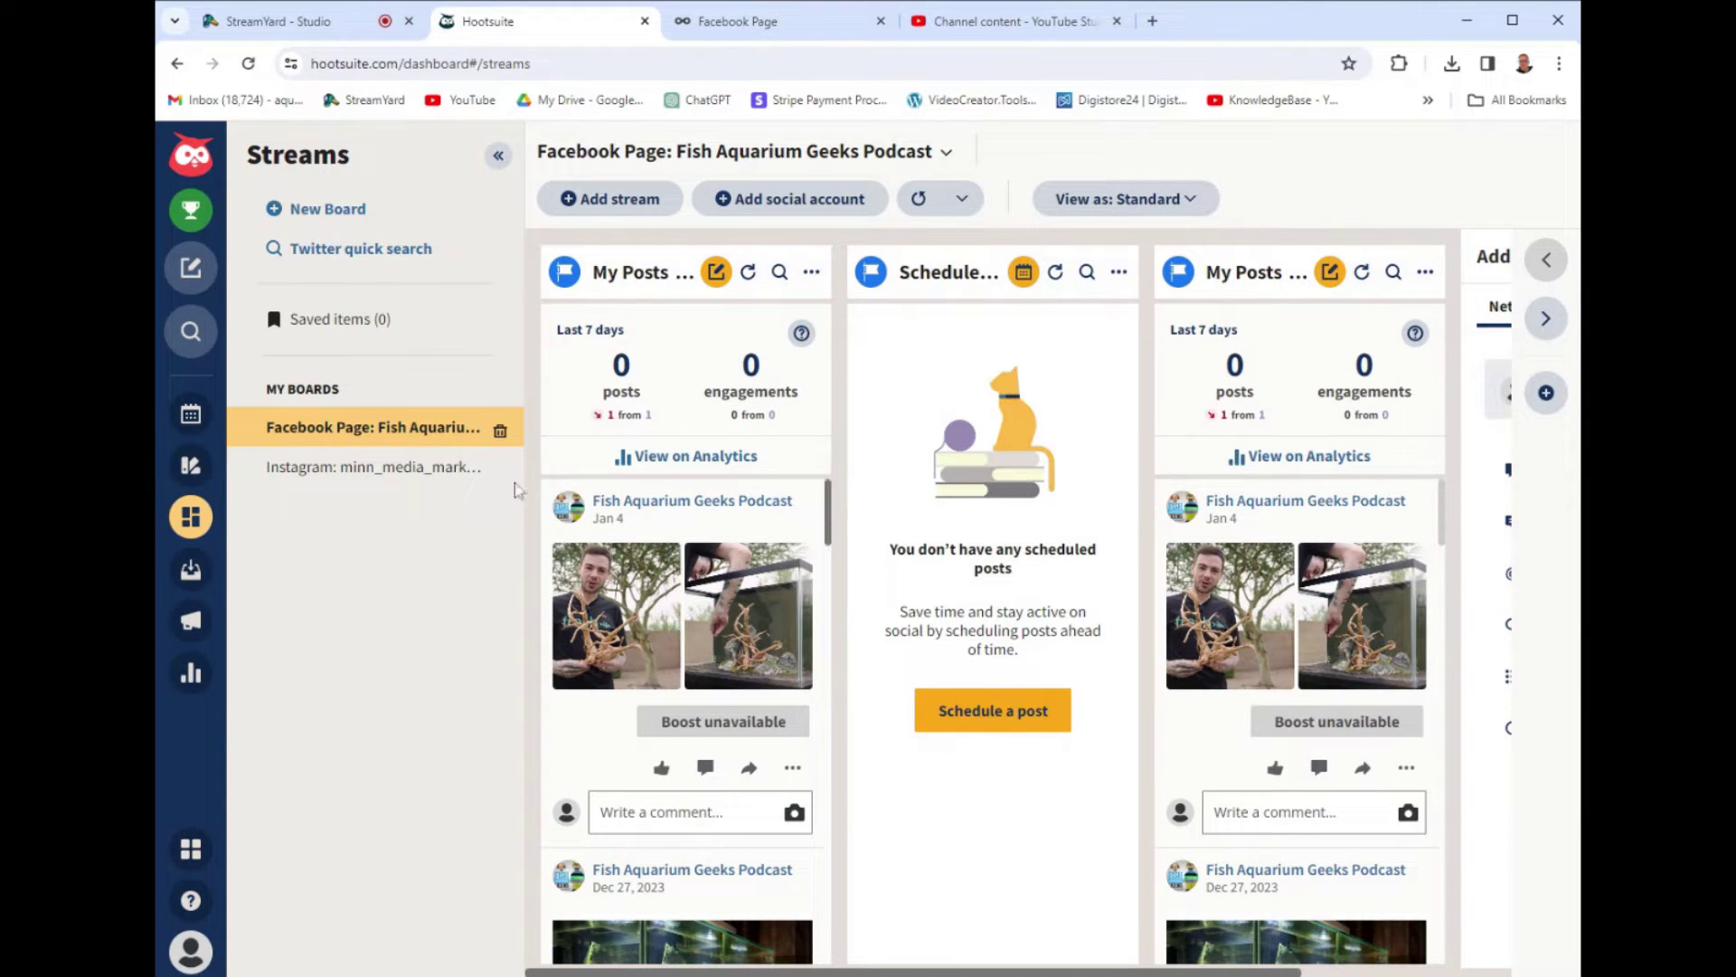
click(201, 573)
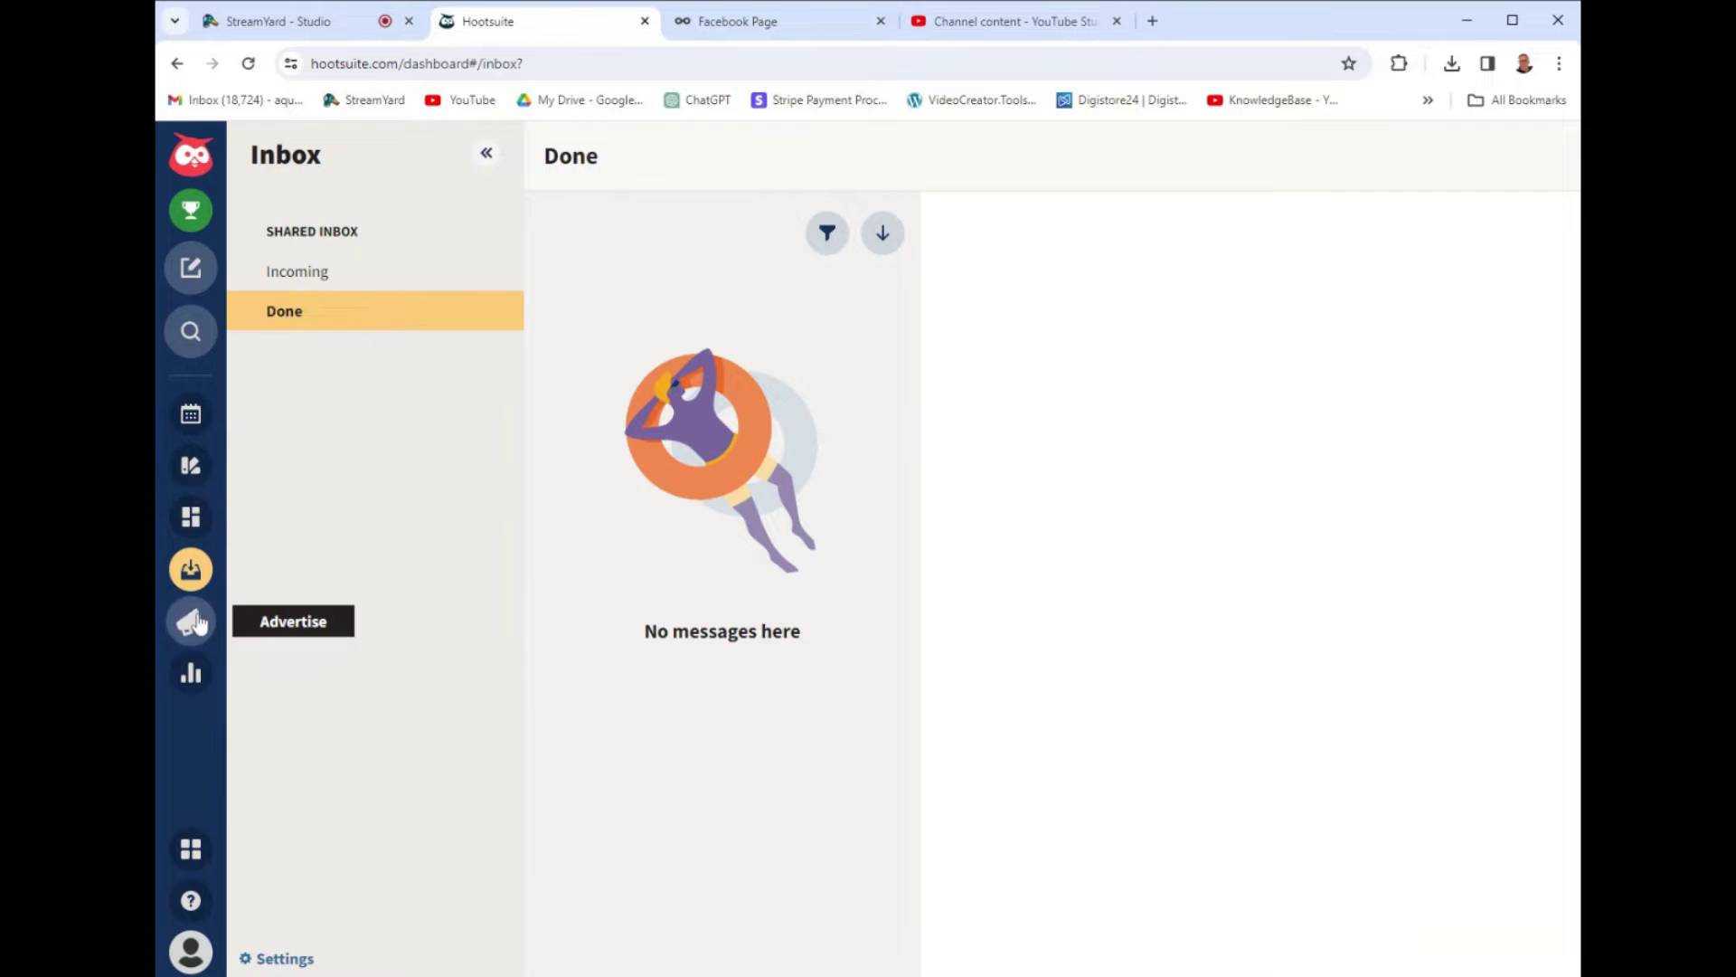
Review the Audience growth report's fans and lost-fans charts for 12/16/23–01/14/24.
click(197, 676)
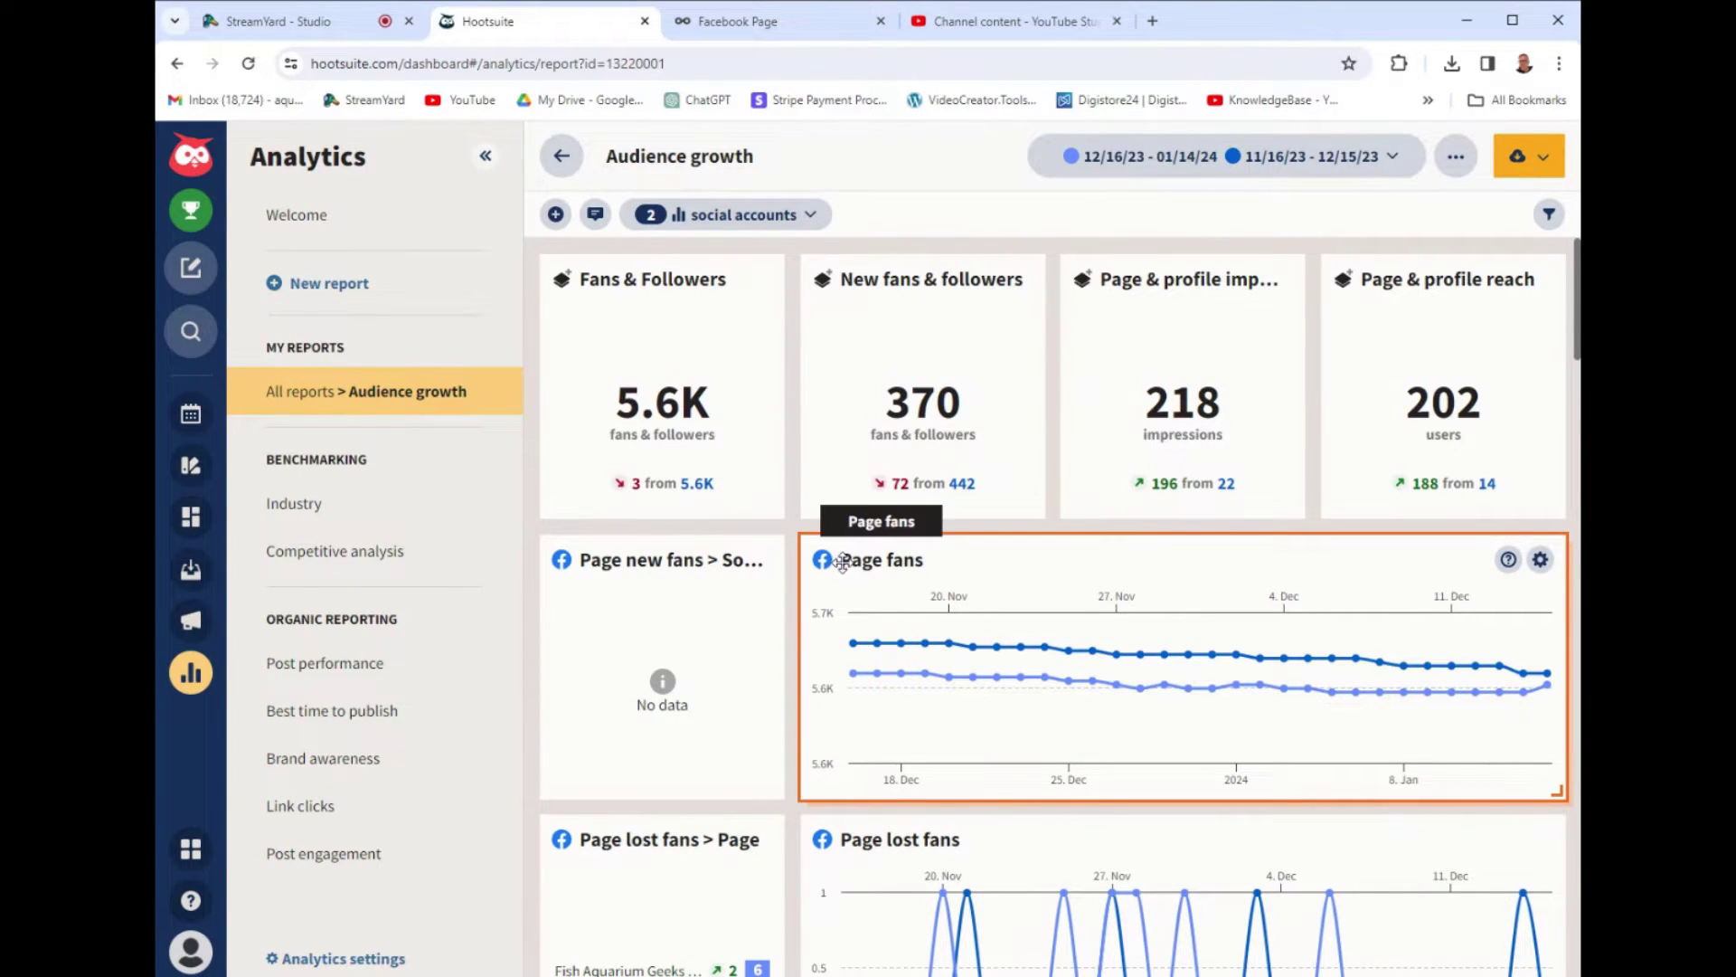
scroll(841, 565, down, 5)
scroll(846, 569, down, 5)
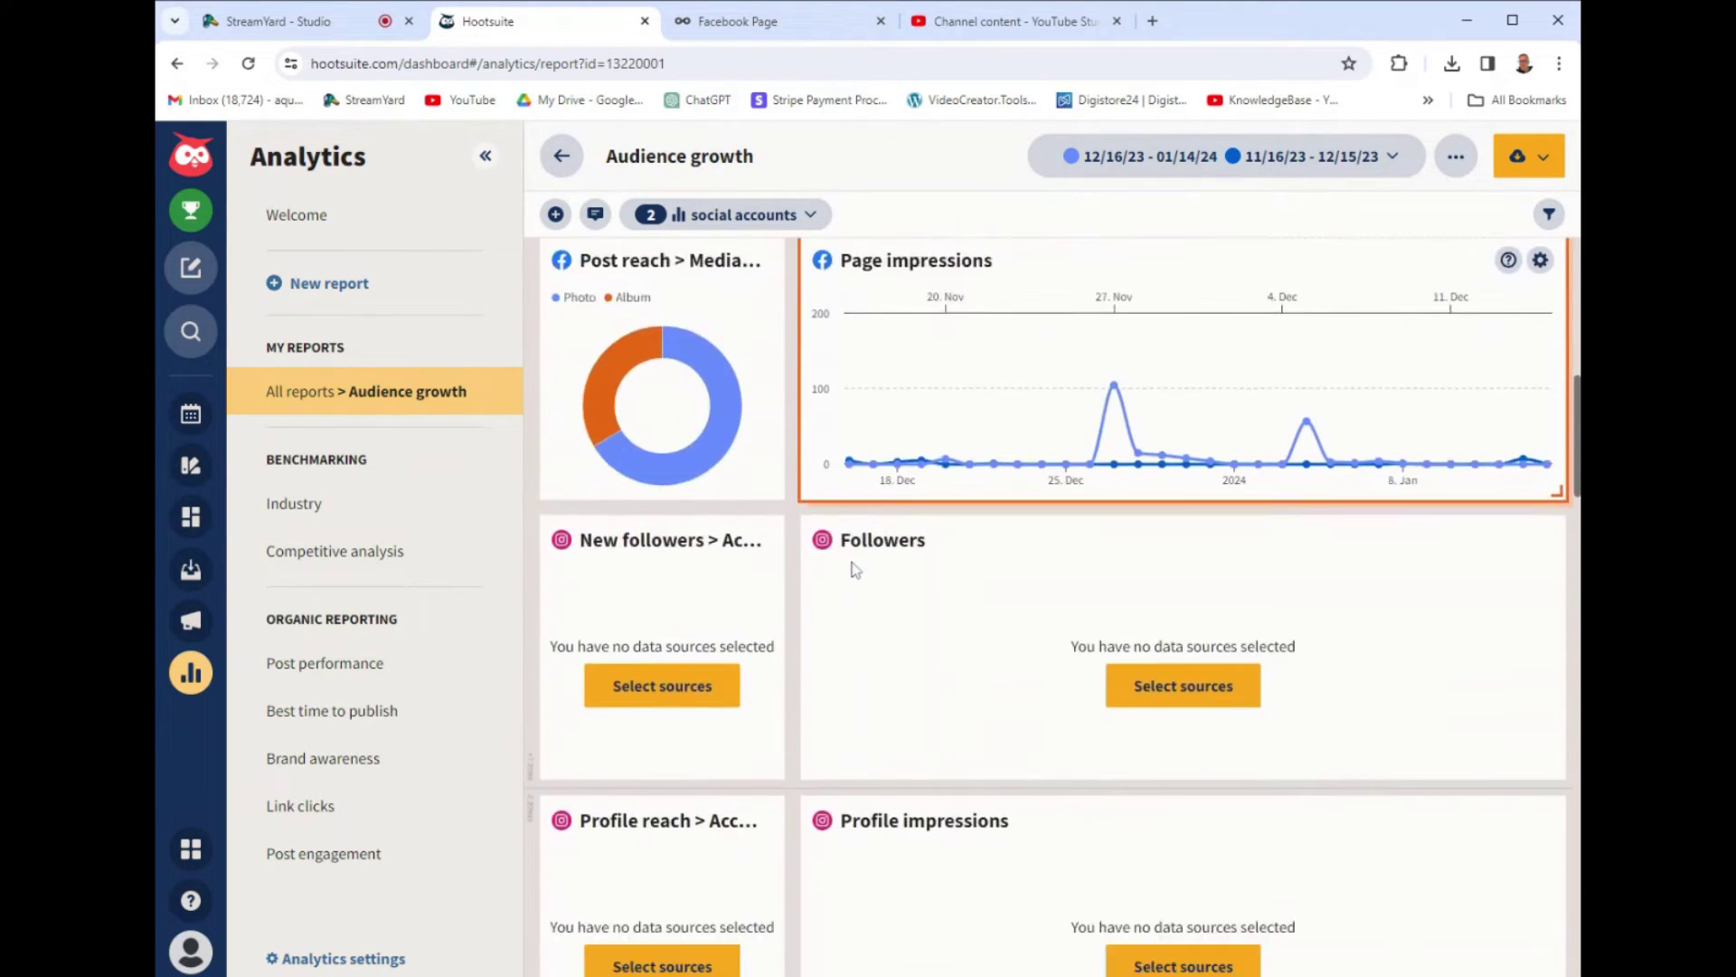
scroll(853, 570, up, 4)
scroll(904, 556, up, 5)
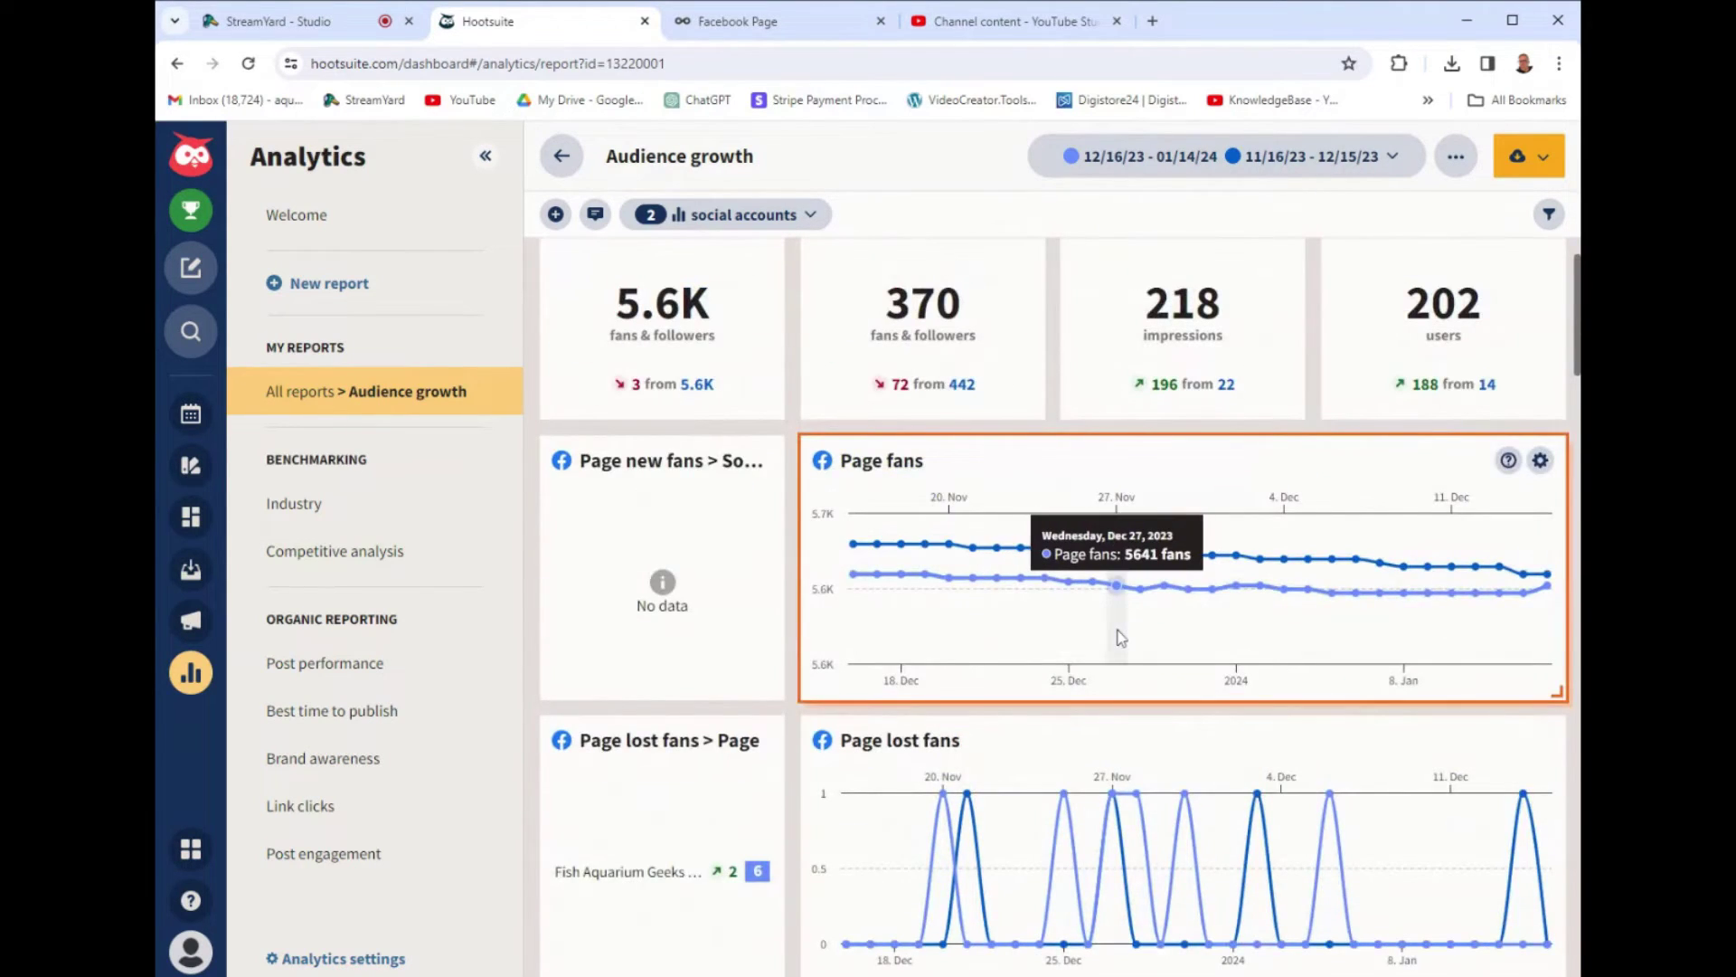
scroll(1086, 543, down, 6)
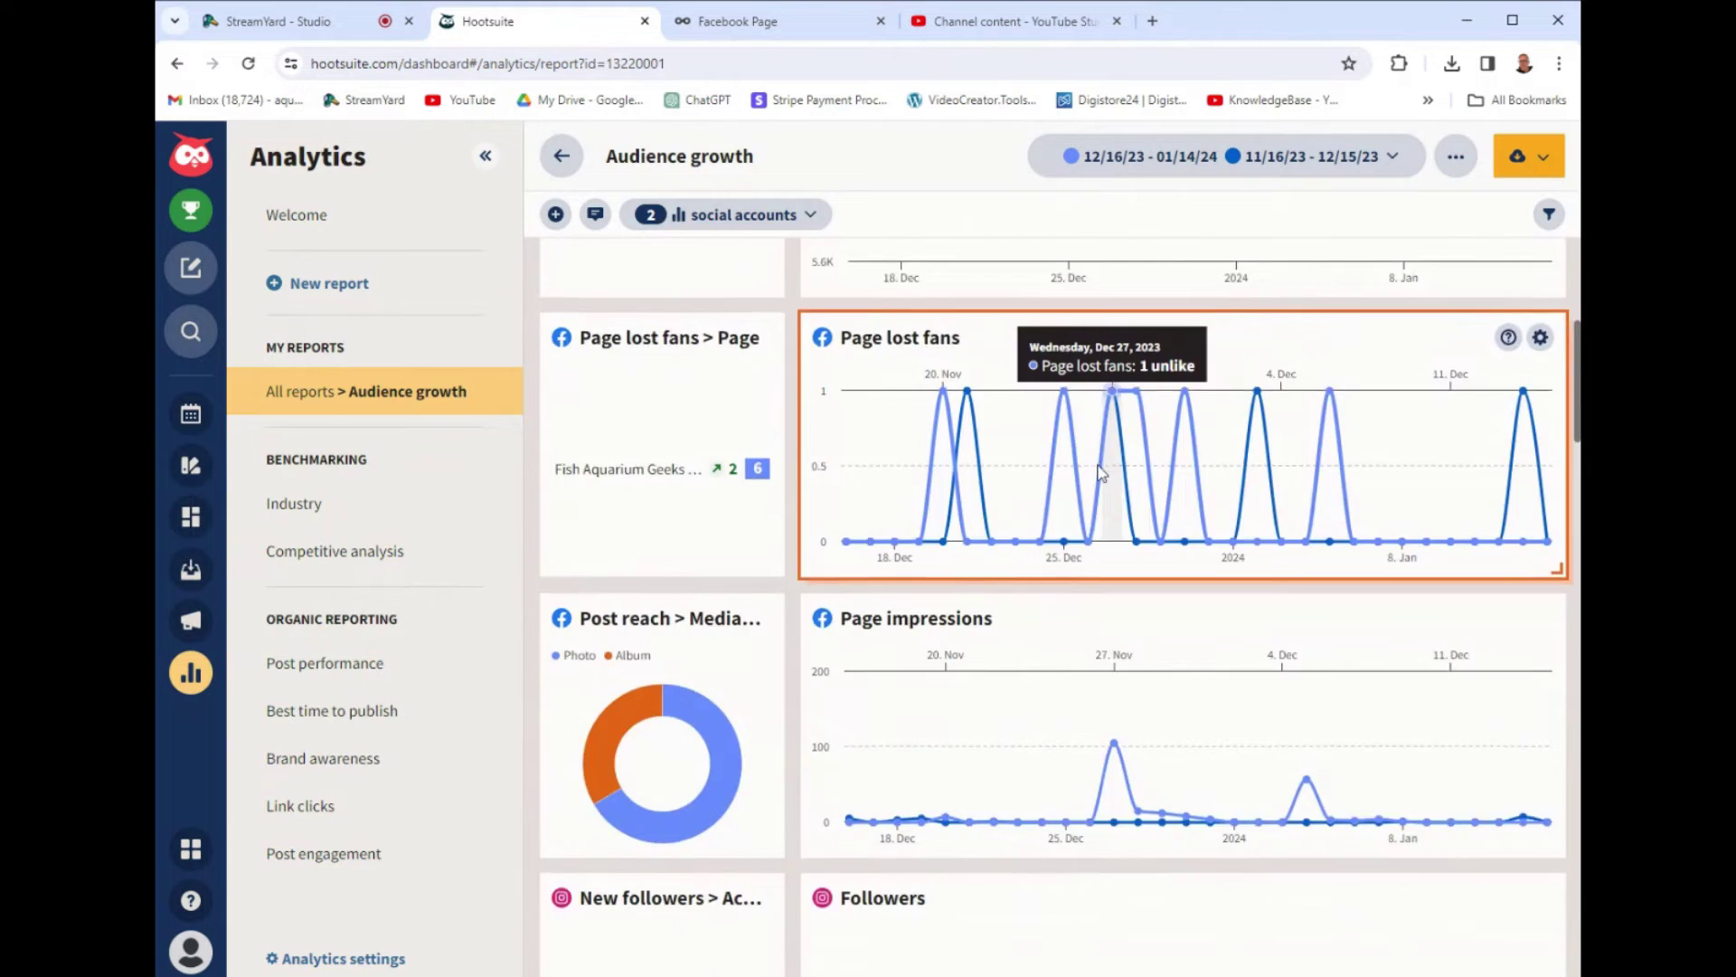
scroll(1112, 412, down, 3)
scroll(1103, 453, up, 6)
scroll(1101, 475, up, 3)
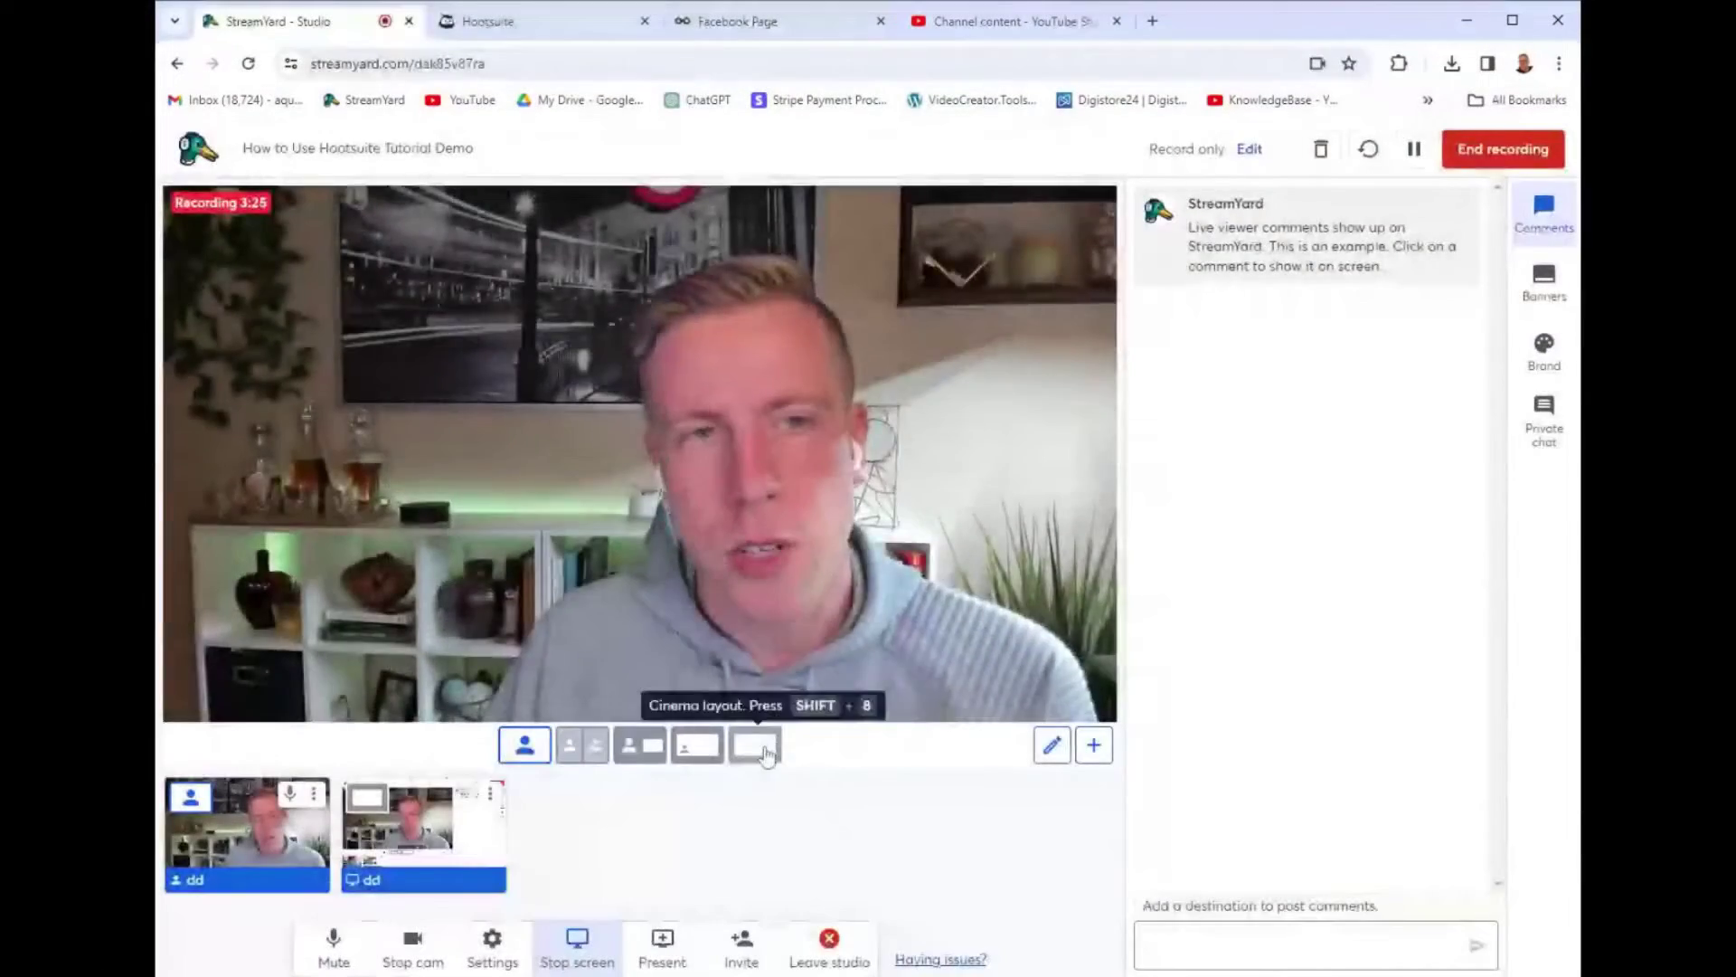
click(489, 21)
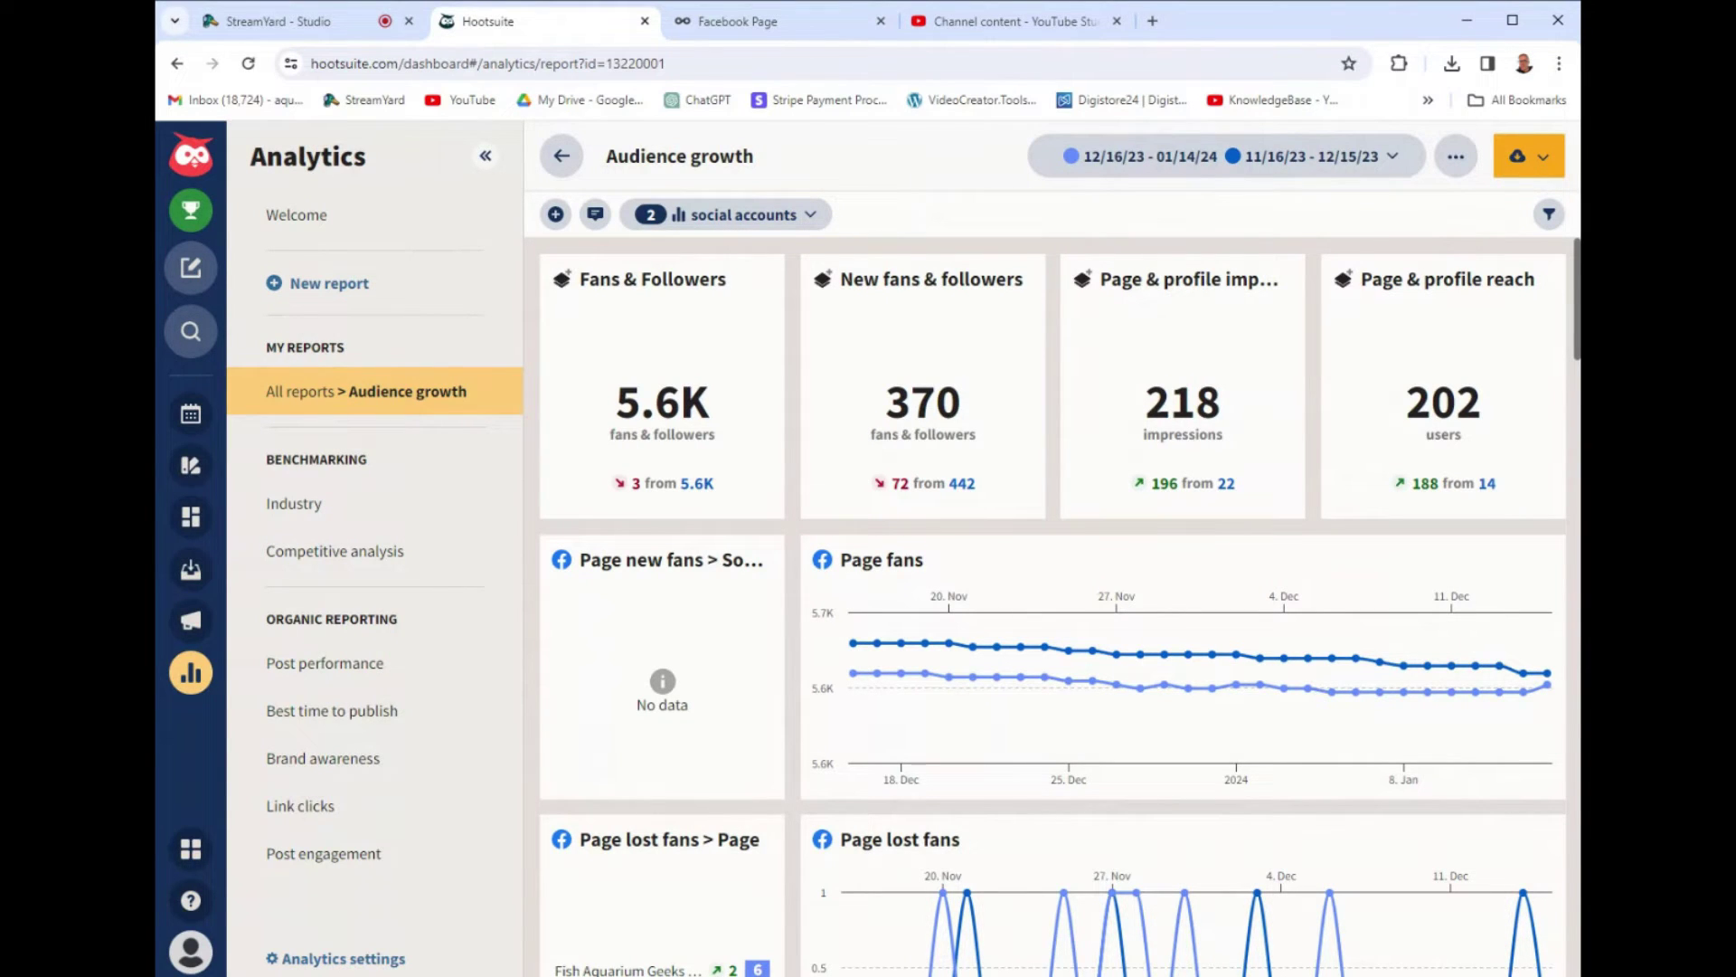
Switch to Metricool's Facebook Page Overview for Dec 15, 2023–Jan 13, 2024, showing 16.03K followers.
scroll(751, 517, down, 2)
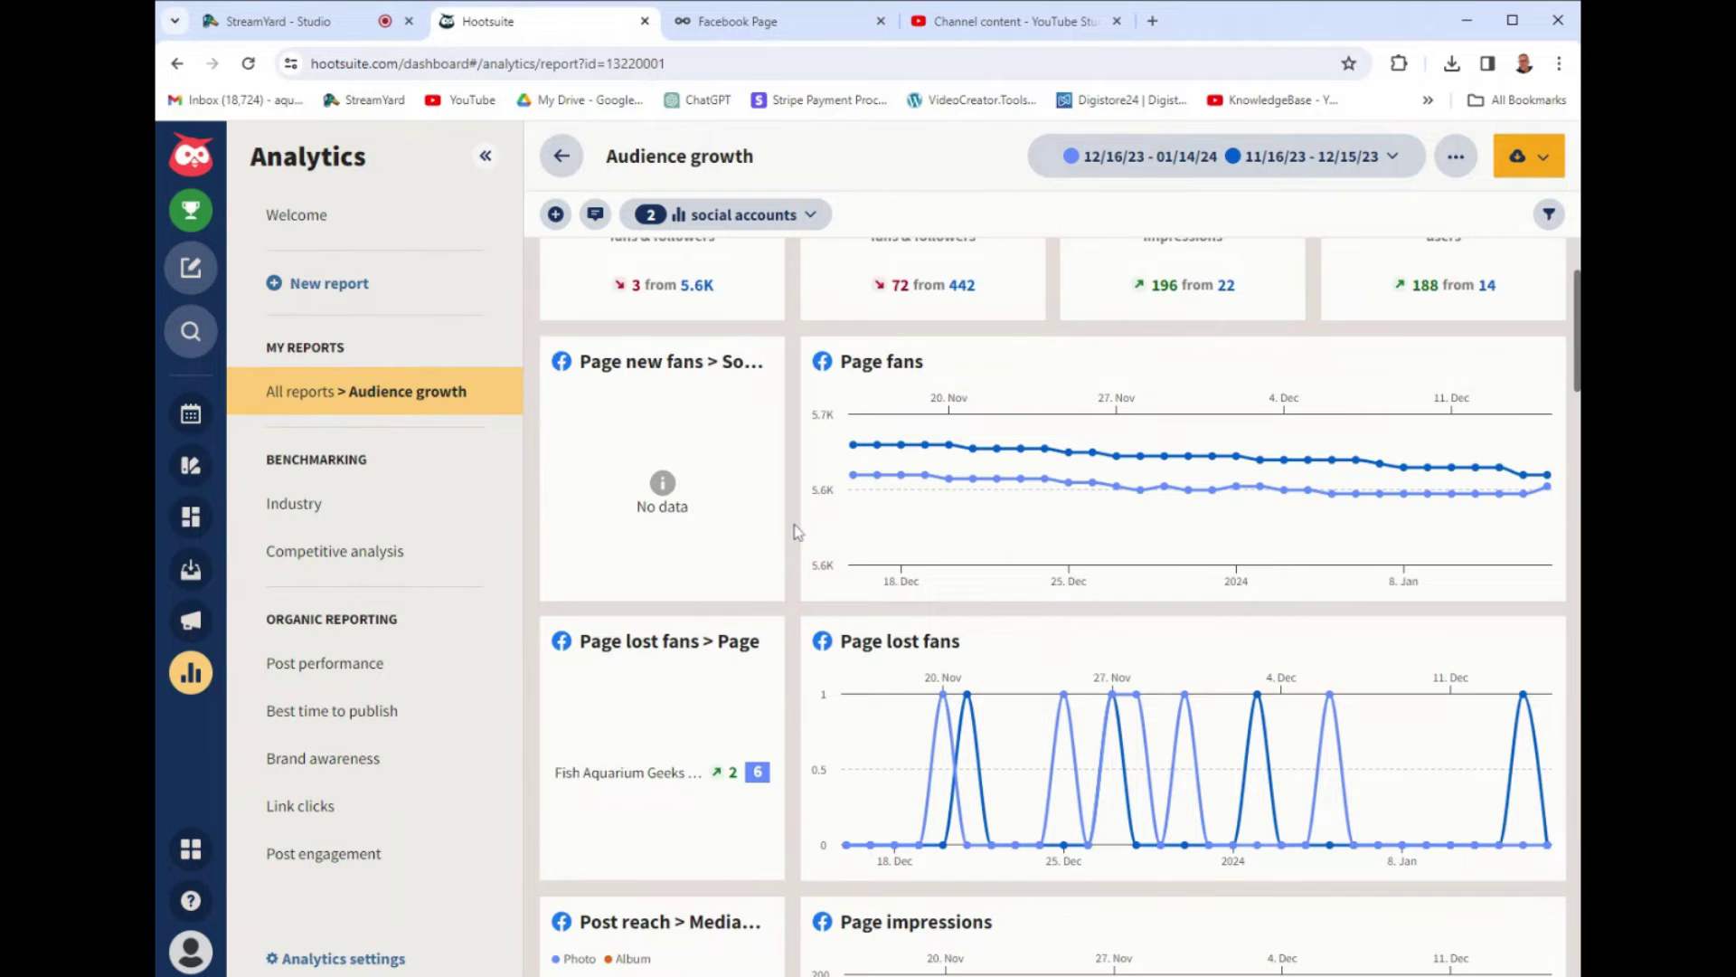
scroll(799, 531, down, 7)
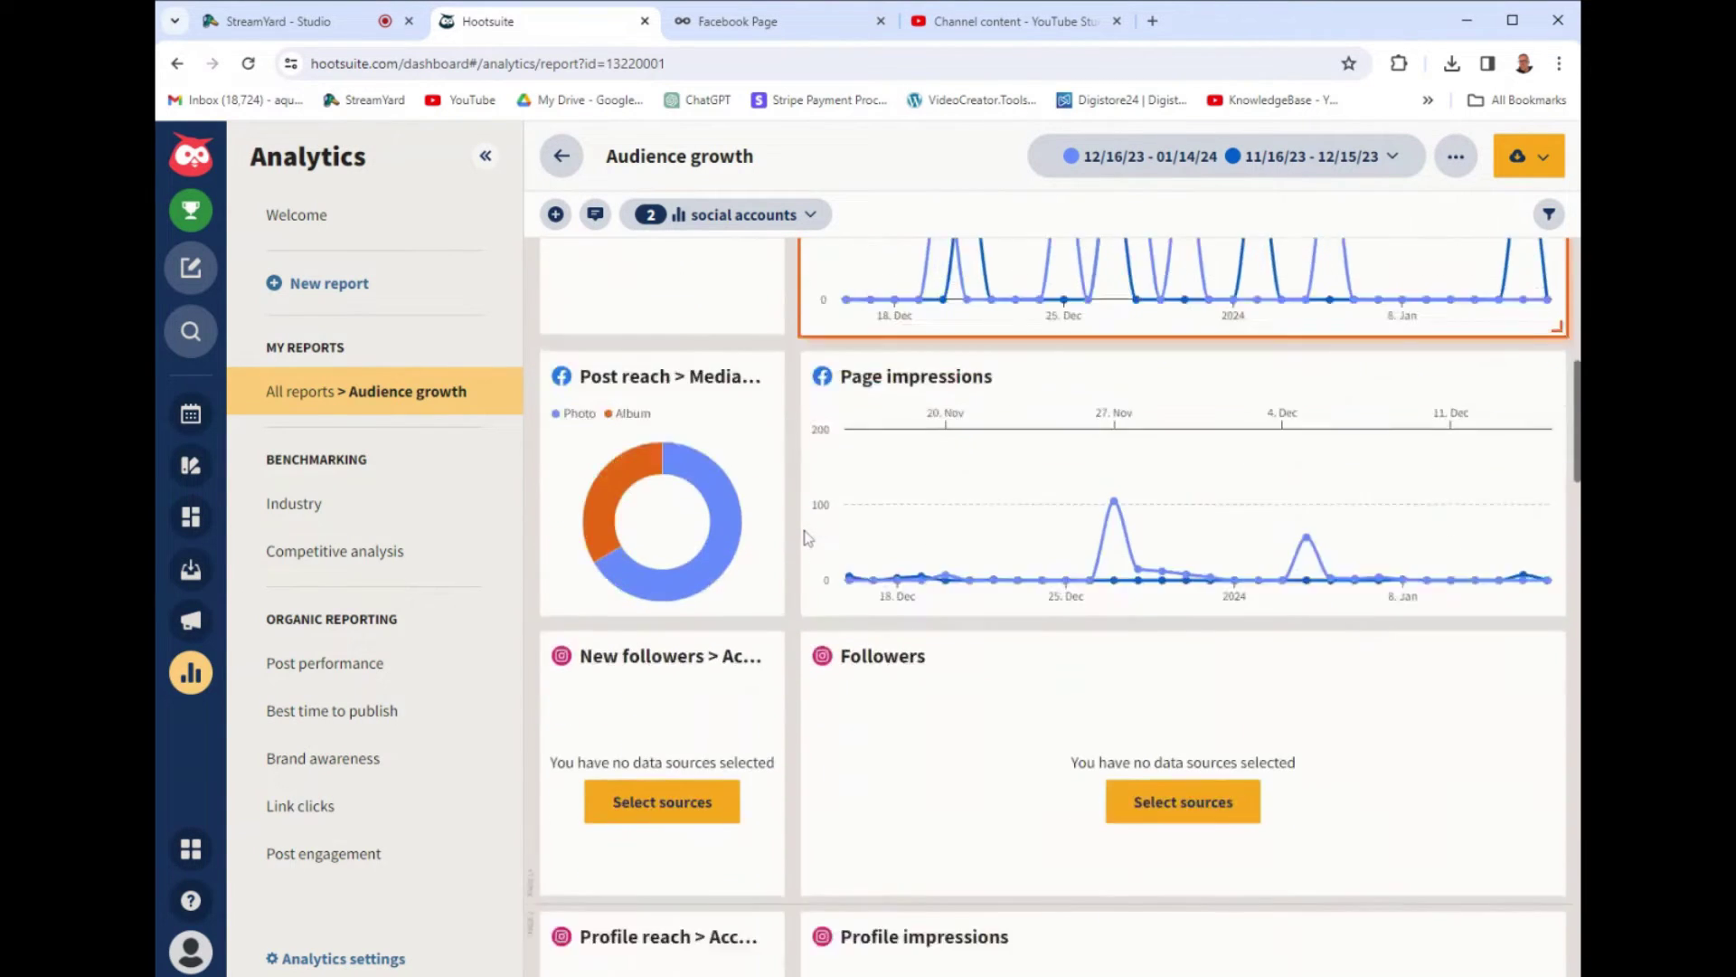
scroll(808, 537, up, 10)
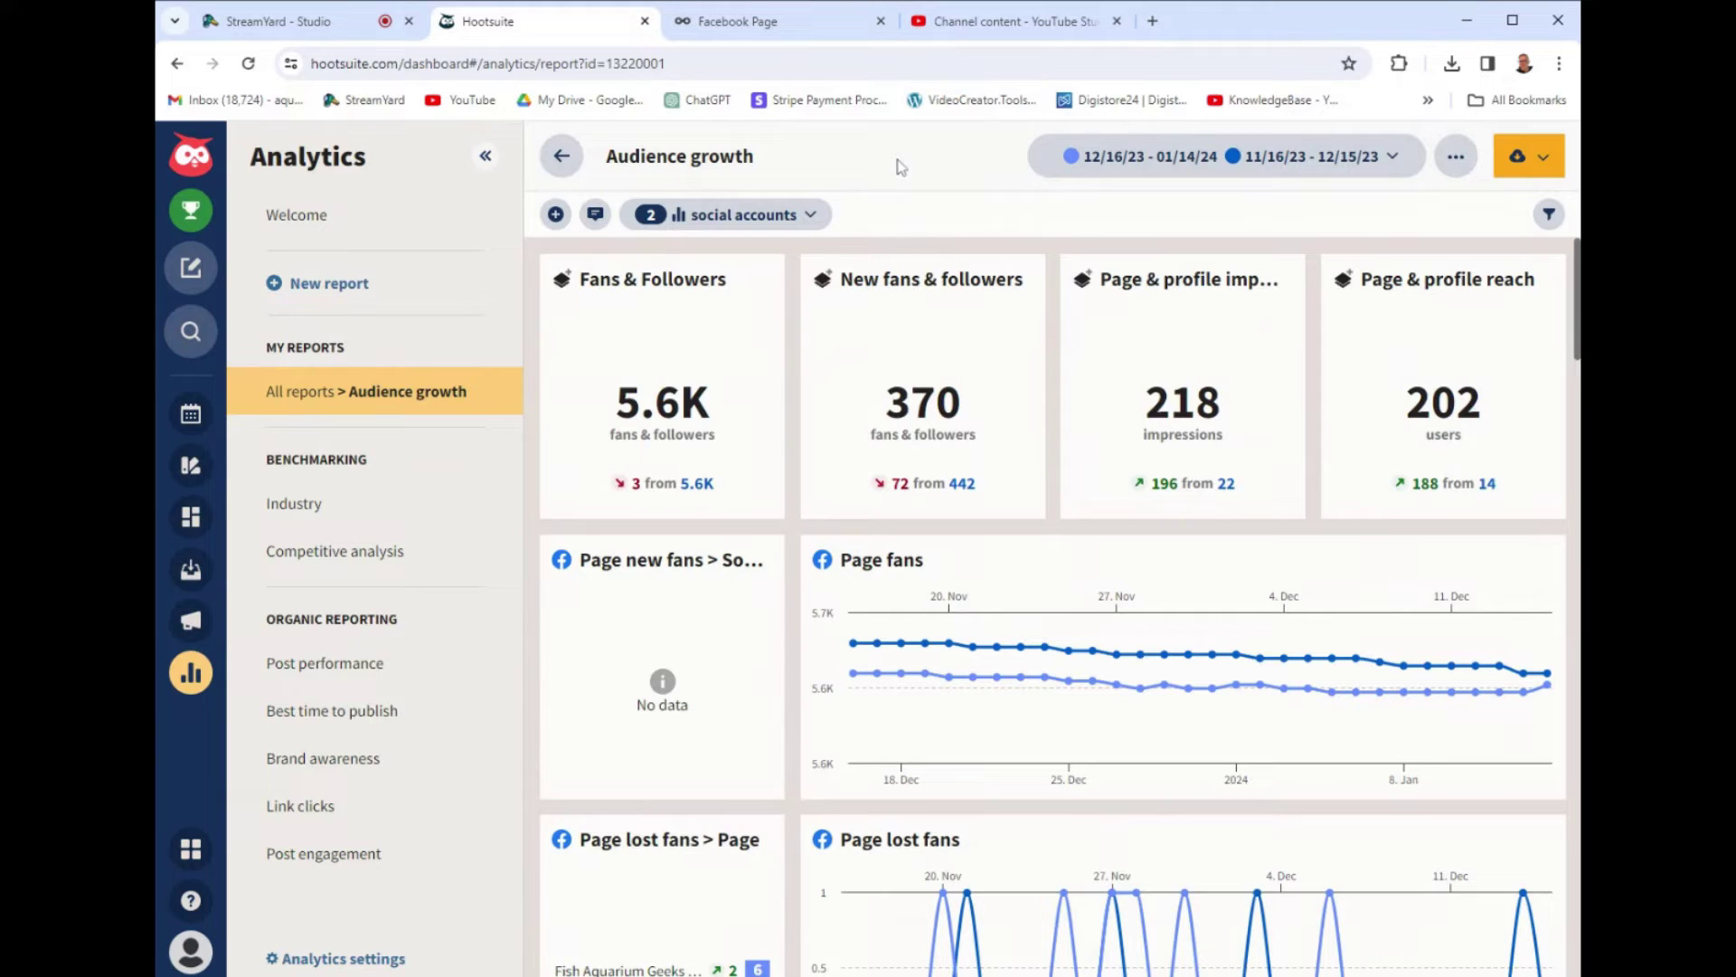
click(758, 22)
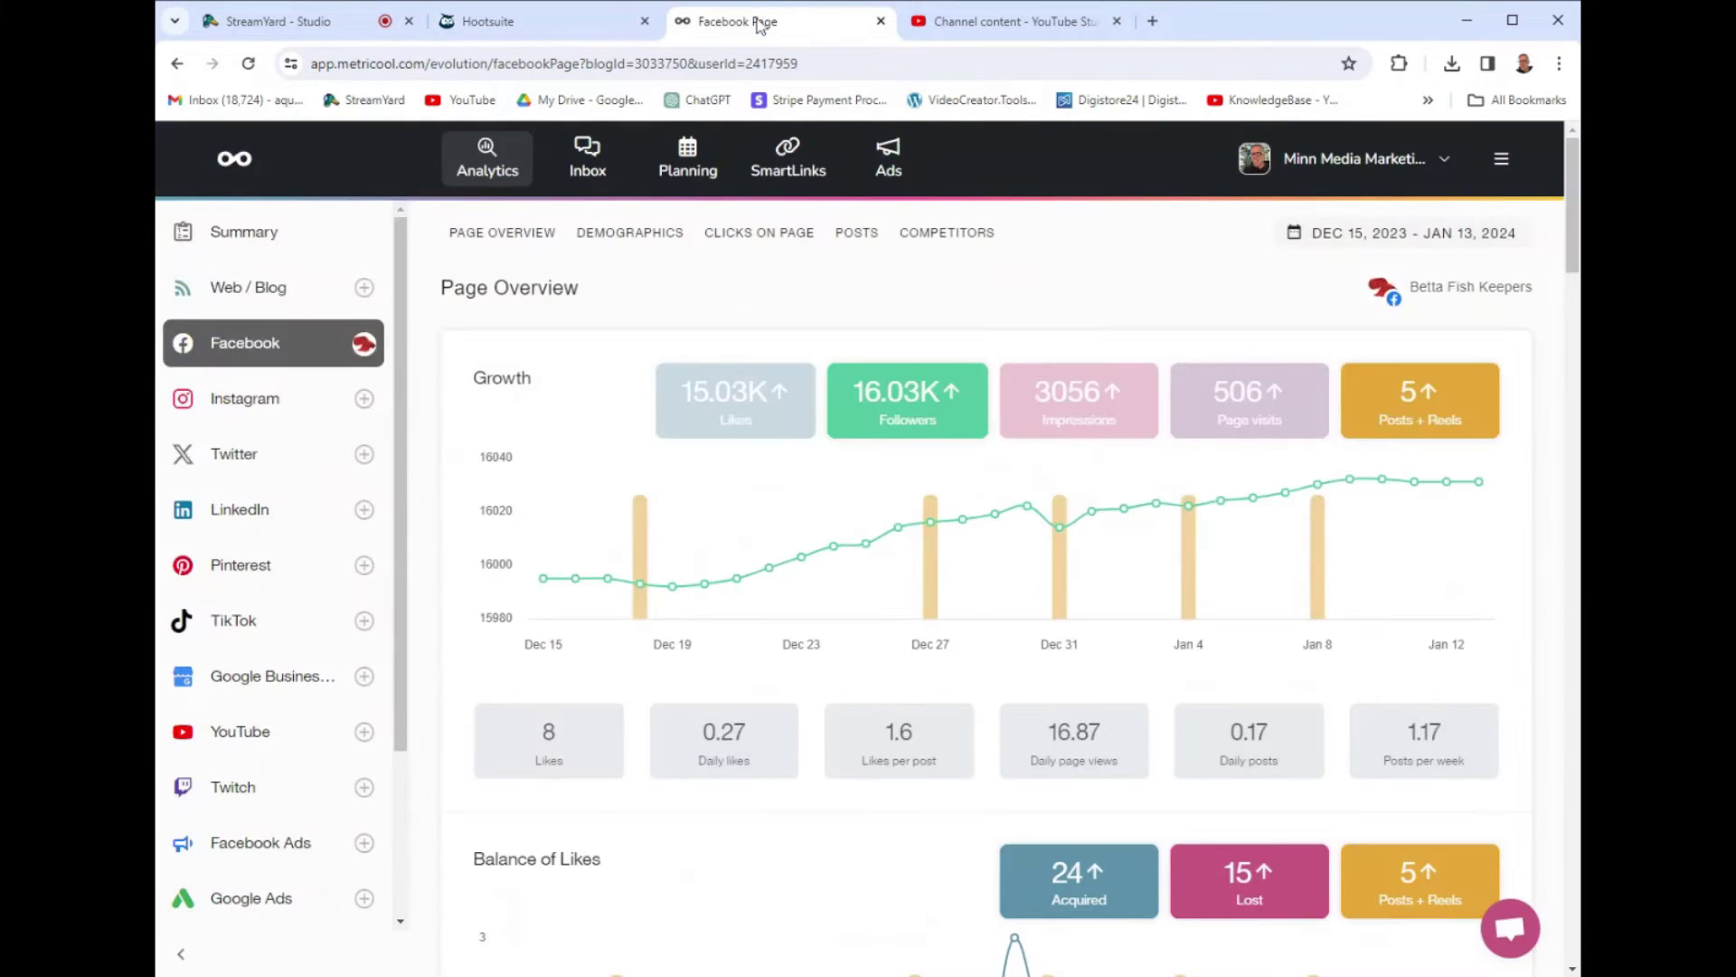
click(592, 160)
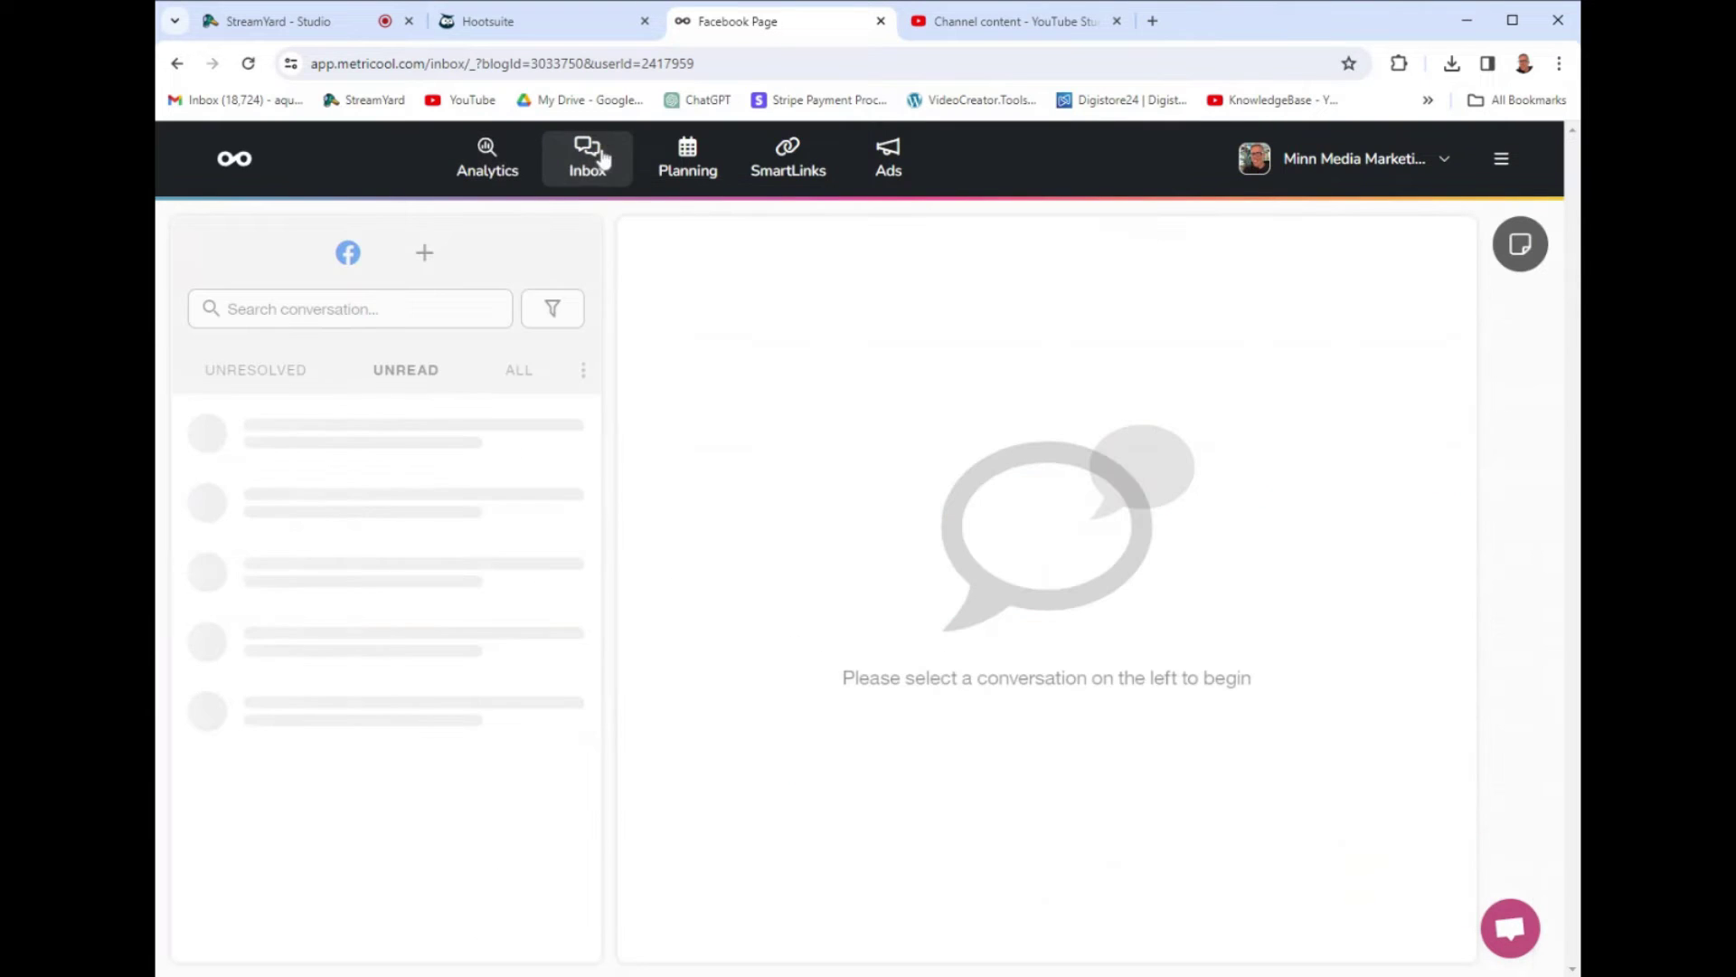
click(689, 163)
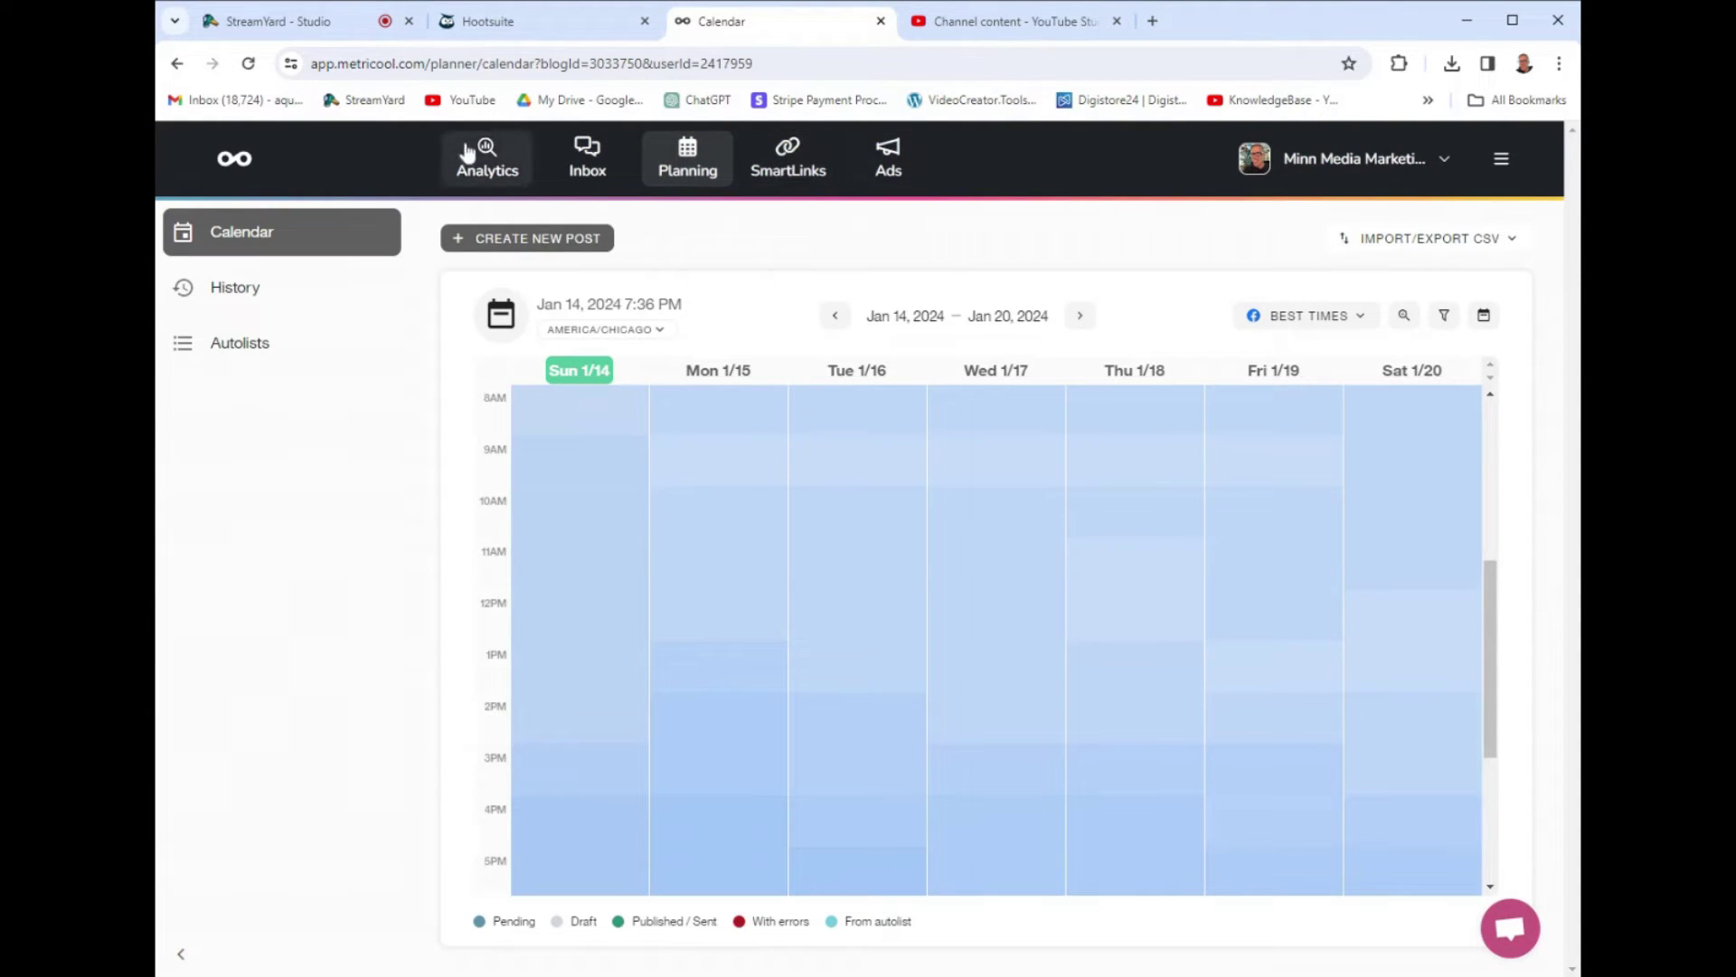
click(486, 152)
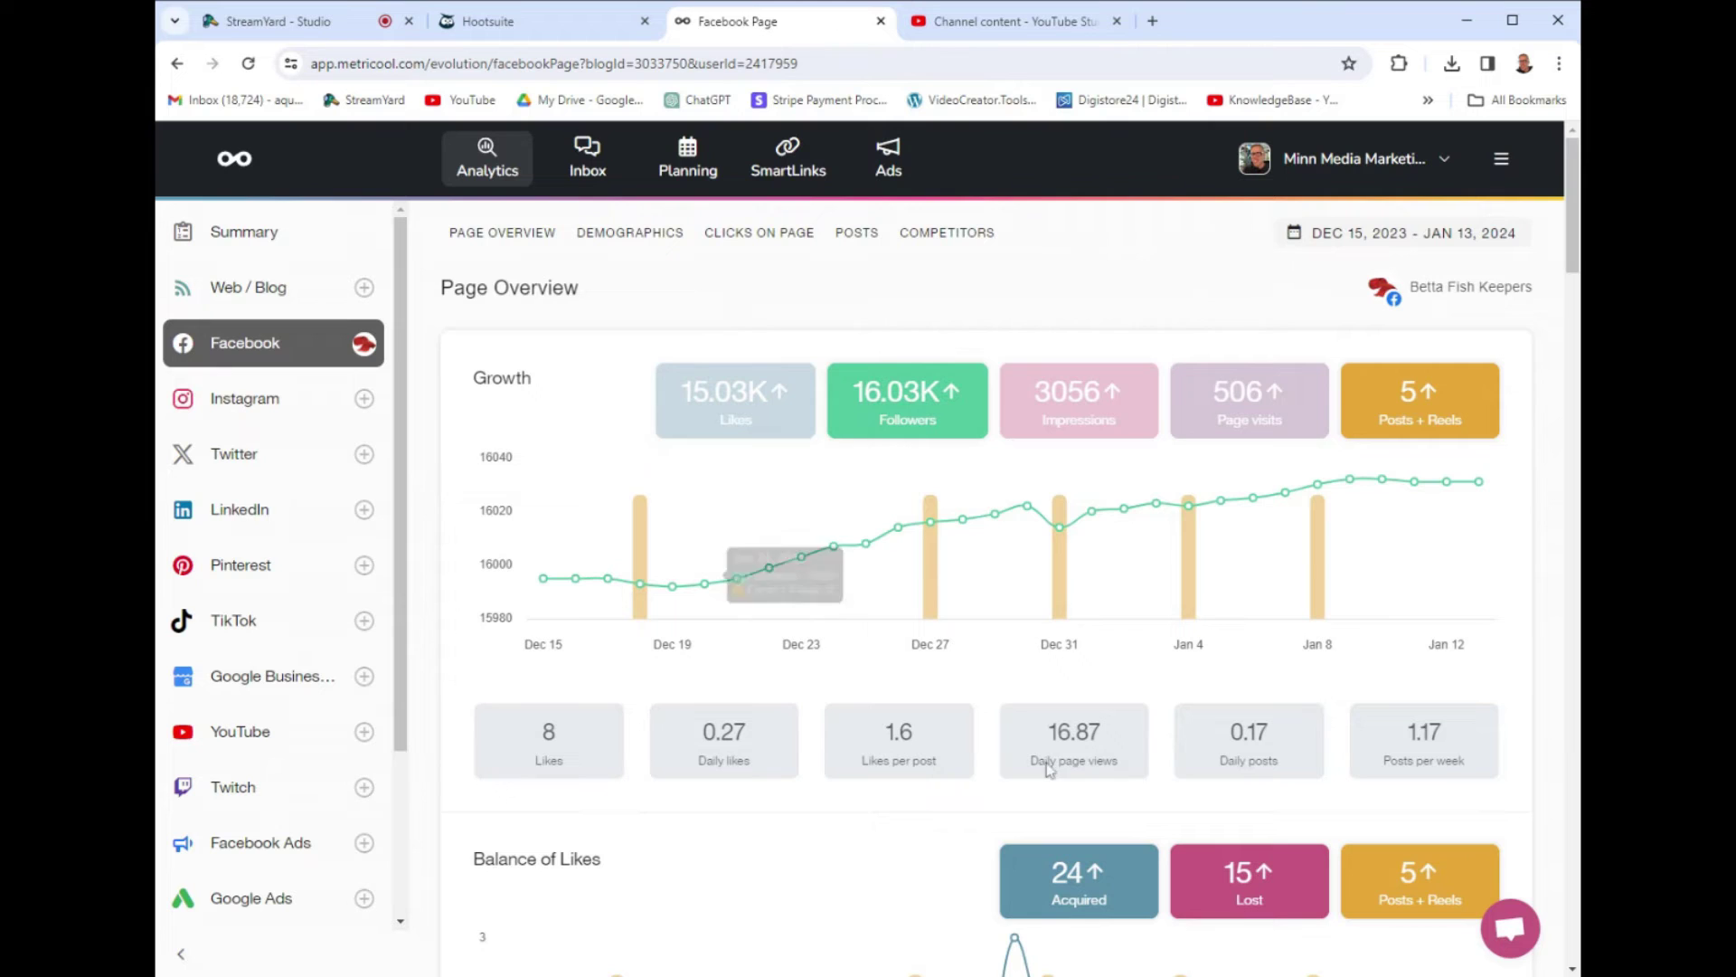
Review the Facebook analytics, then show Metricool's Inbox of unread Facebook conversations.
scroll(1053, 538, down, 6)
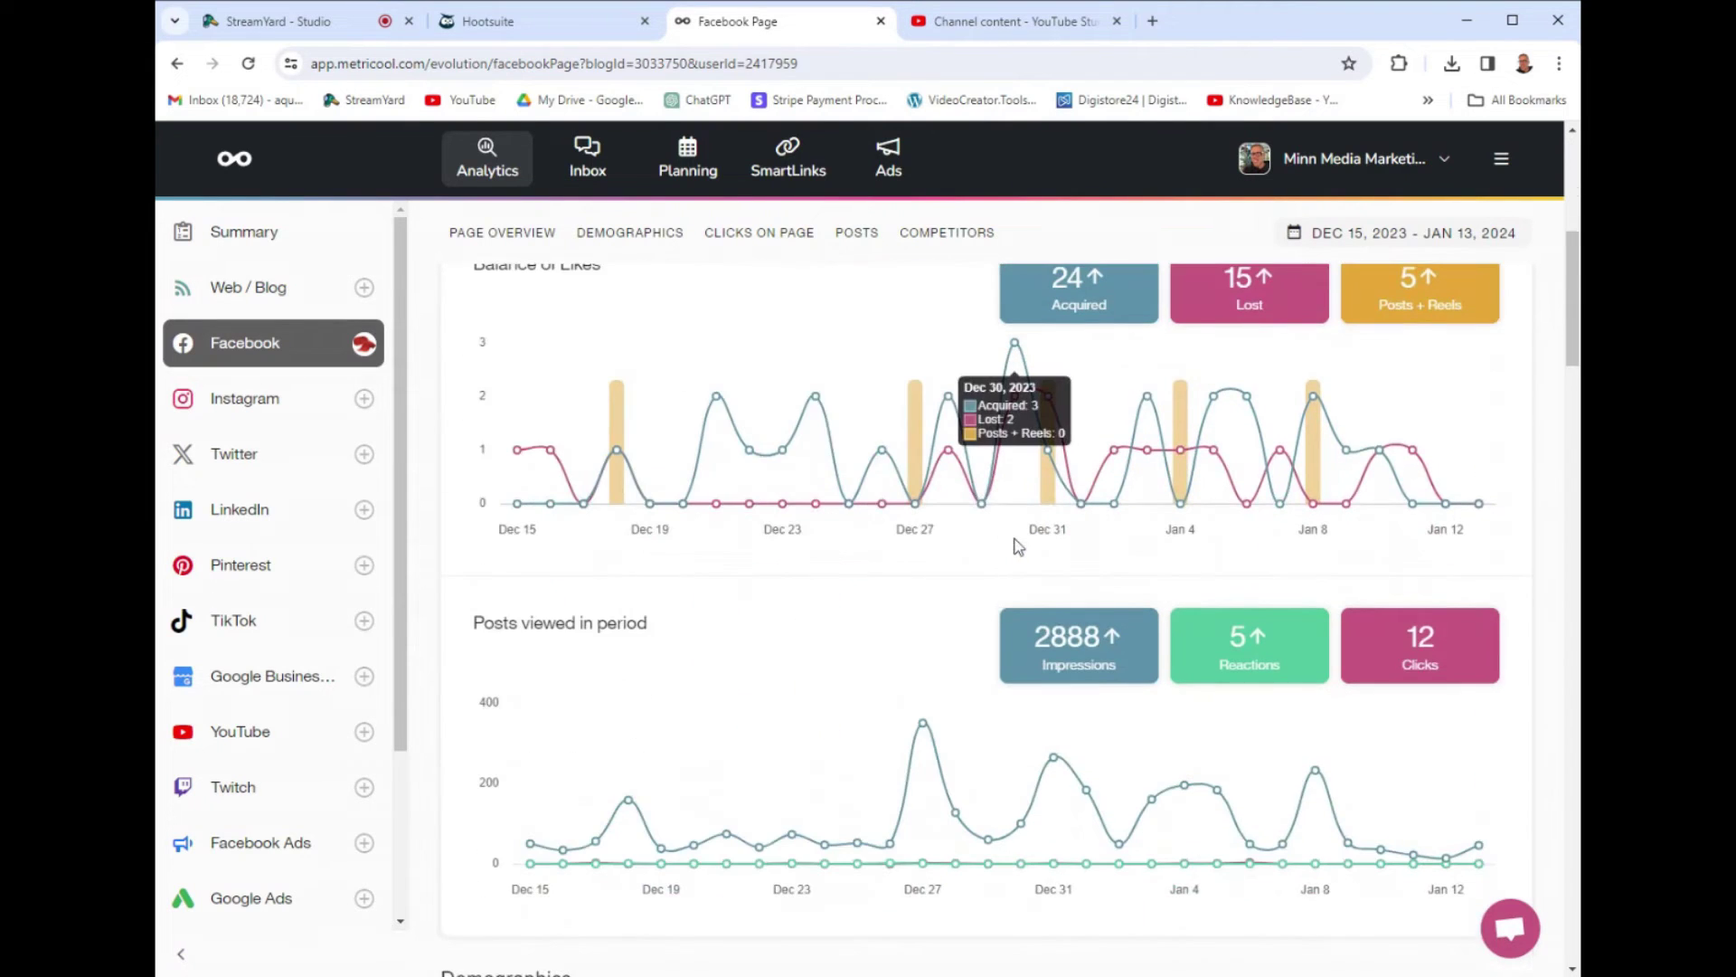
scroll(1019, 544, down, 5)
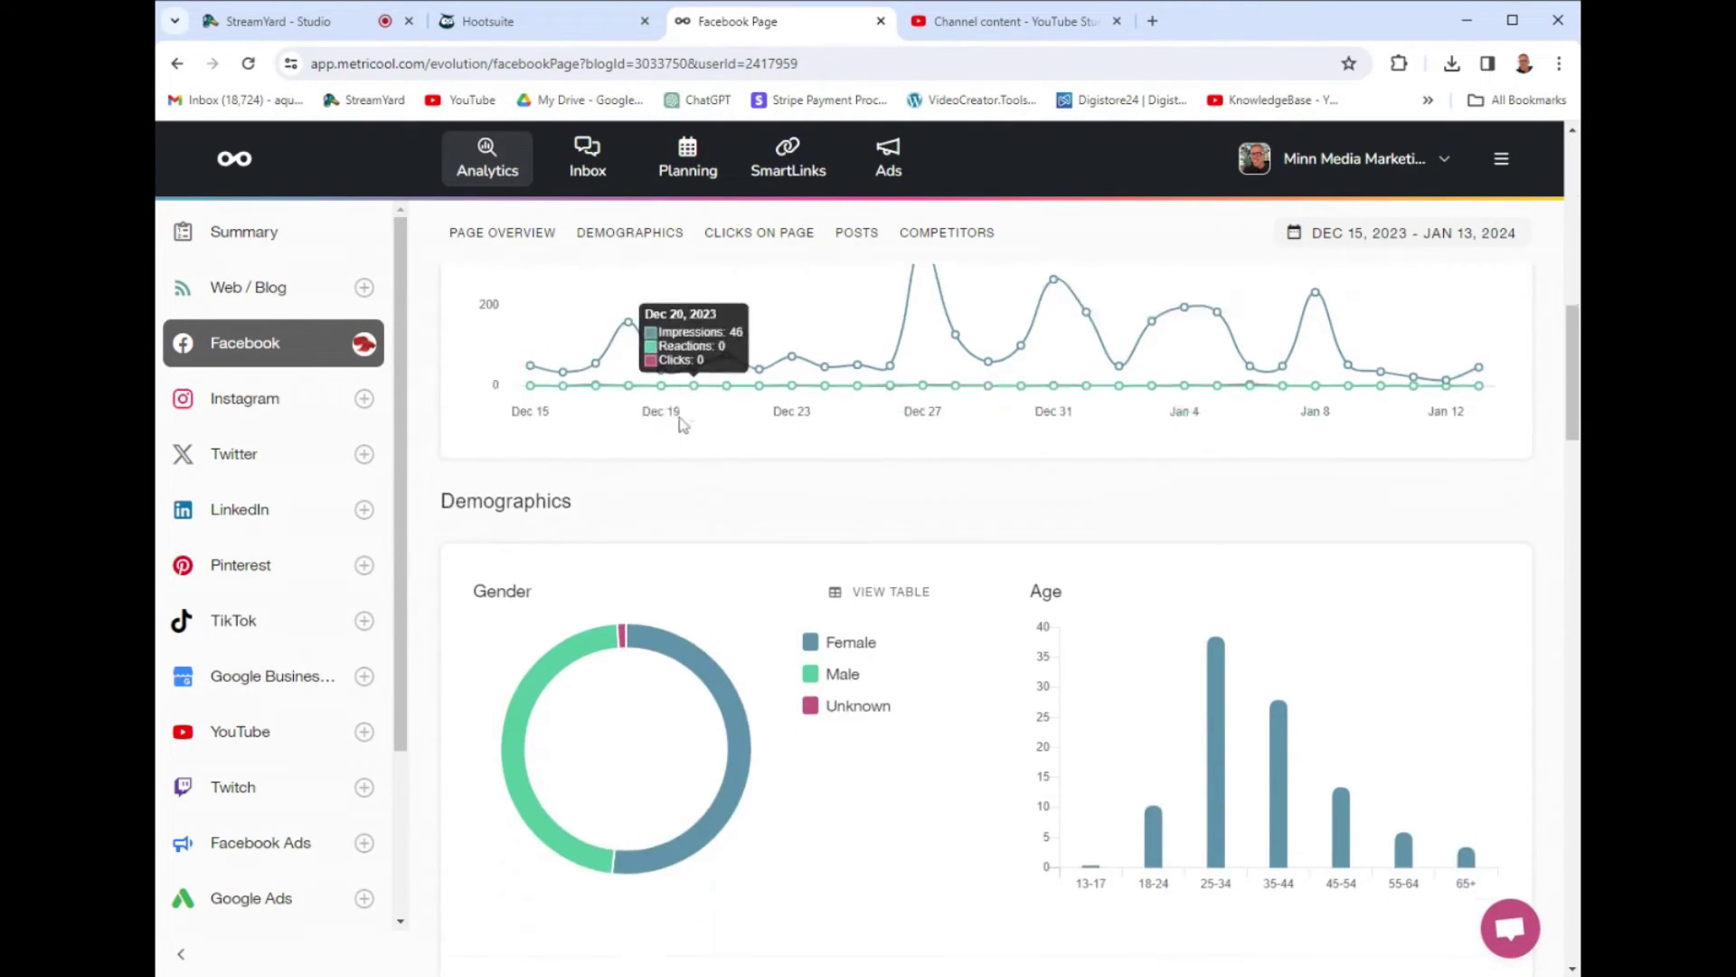
scroll(840, 504, down, 7)
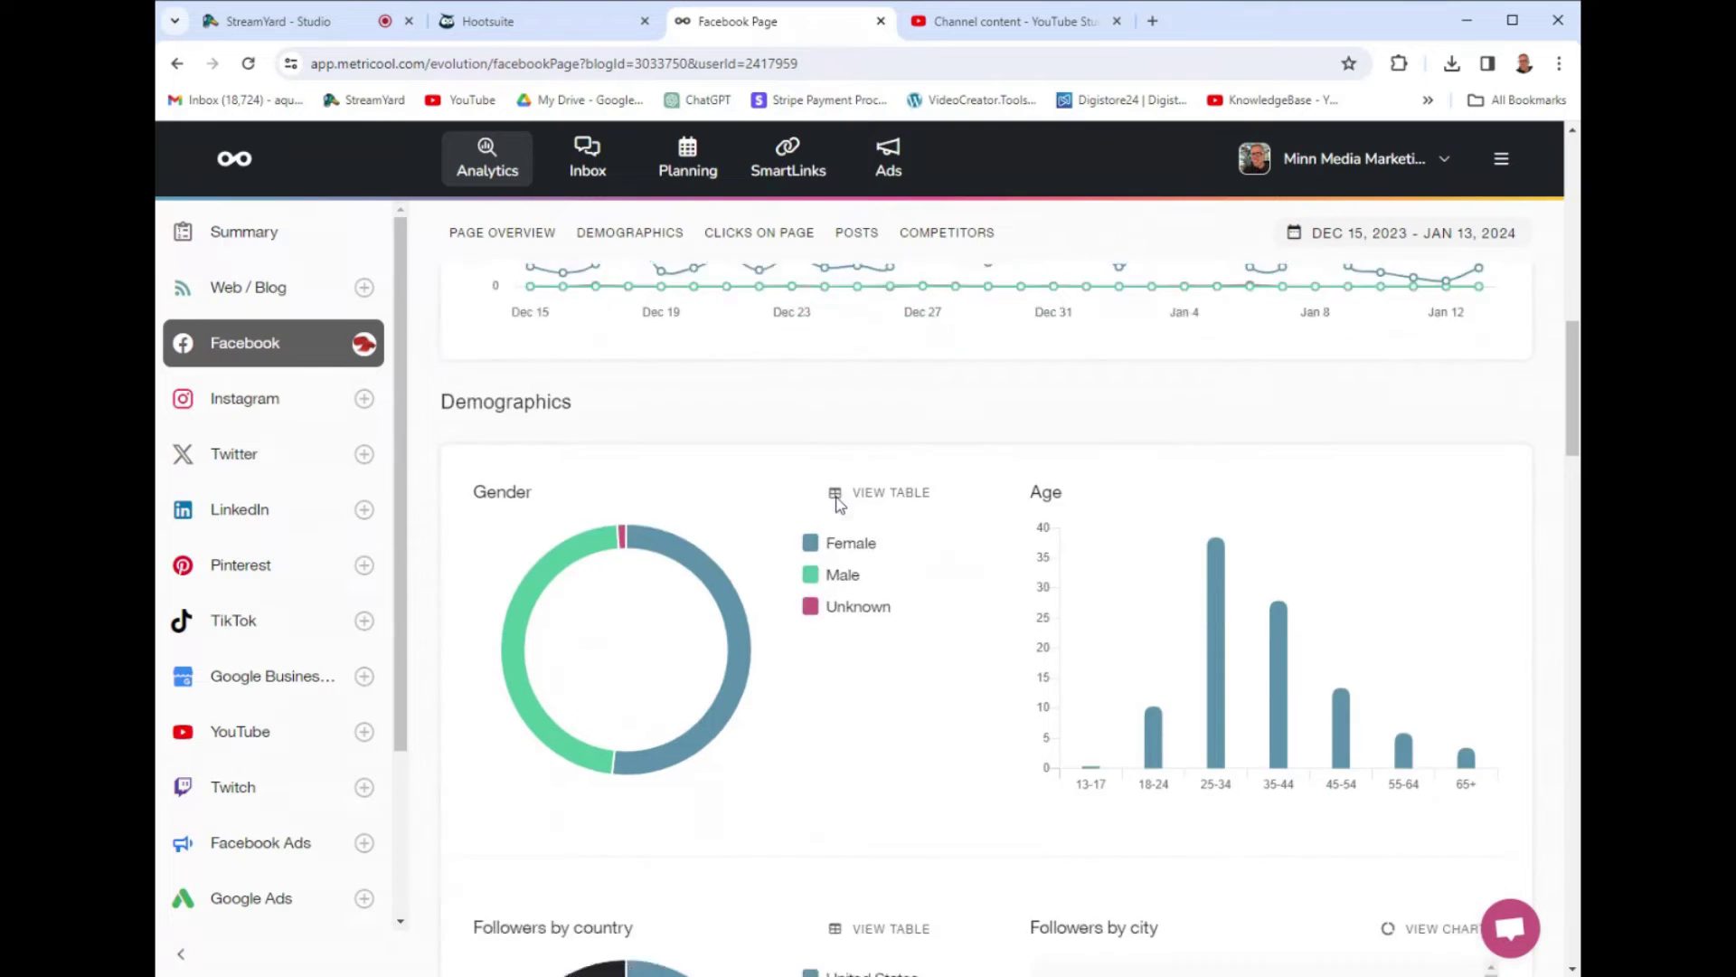
scroll(840, 504, down, 6)
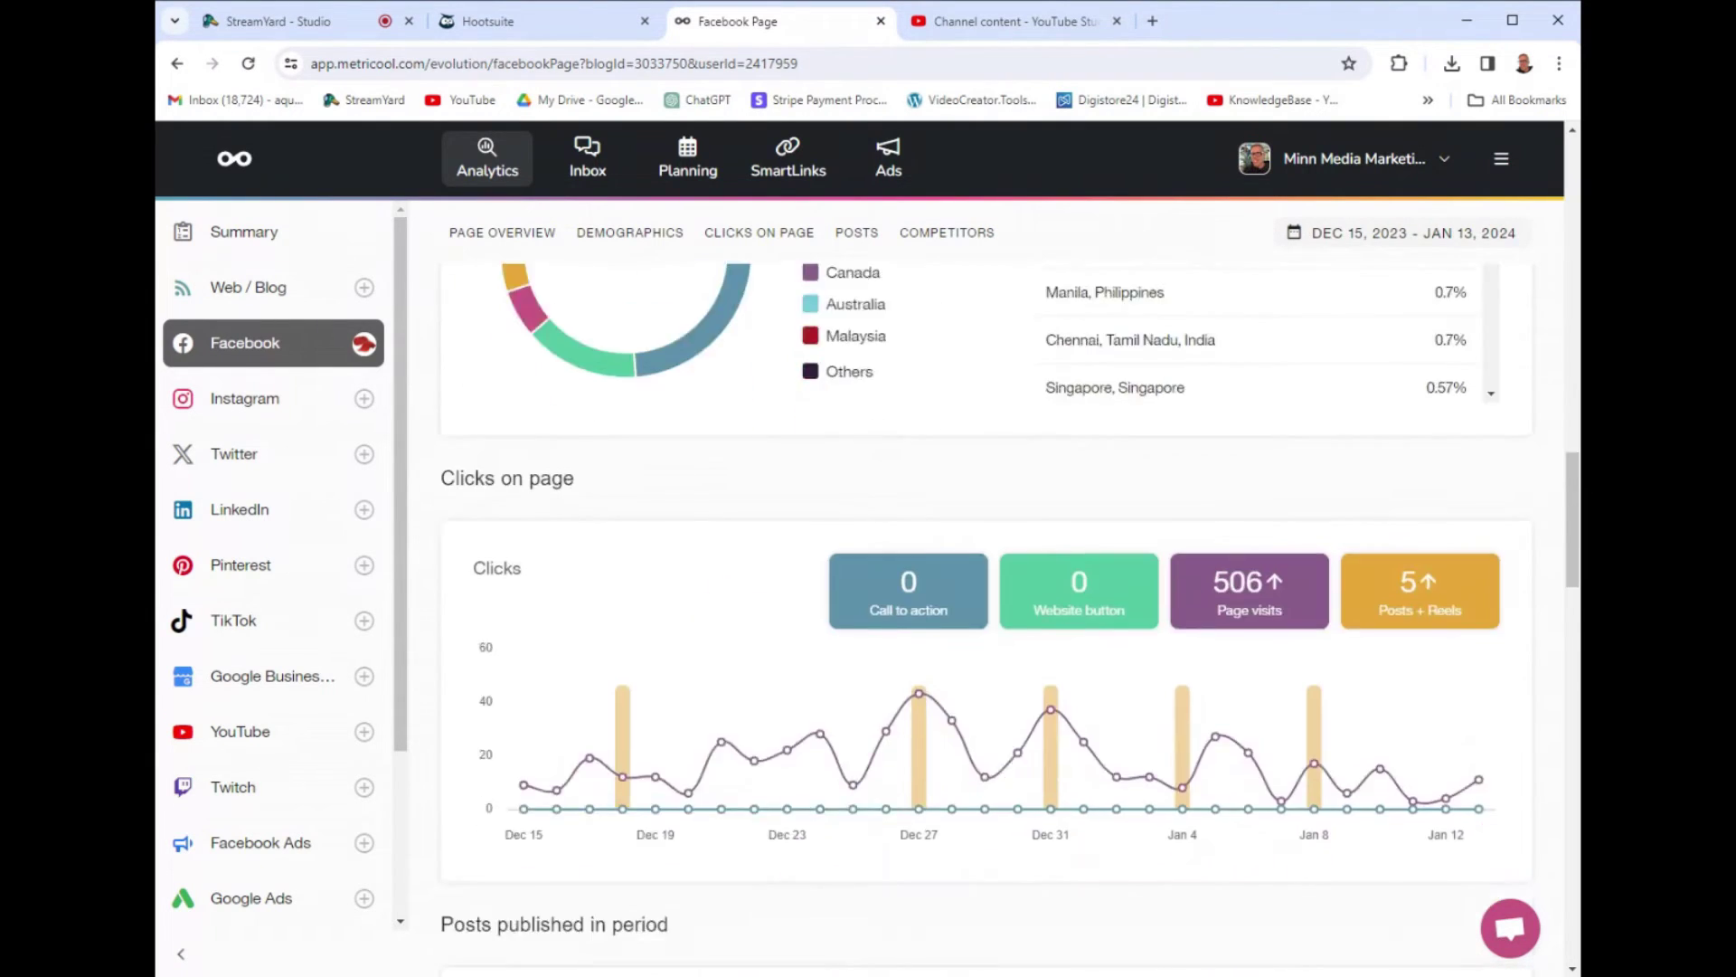
scroll(840, 504, up, 20)
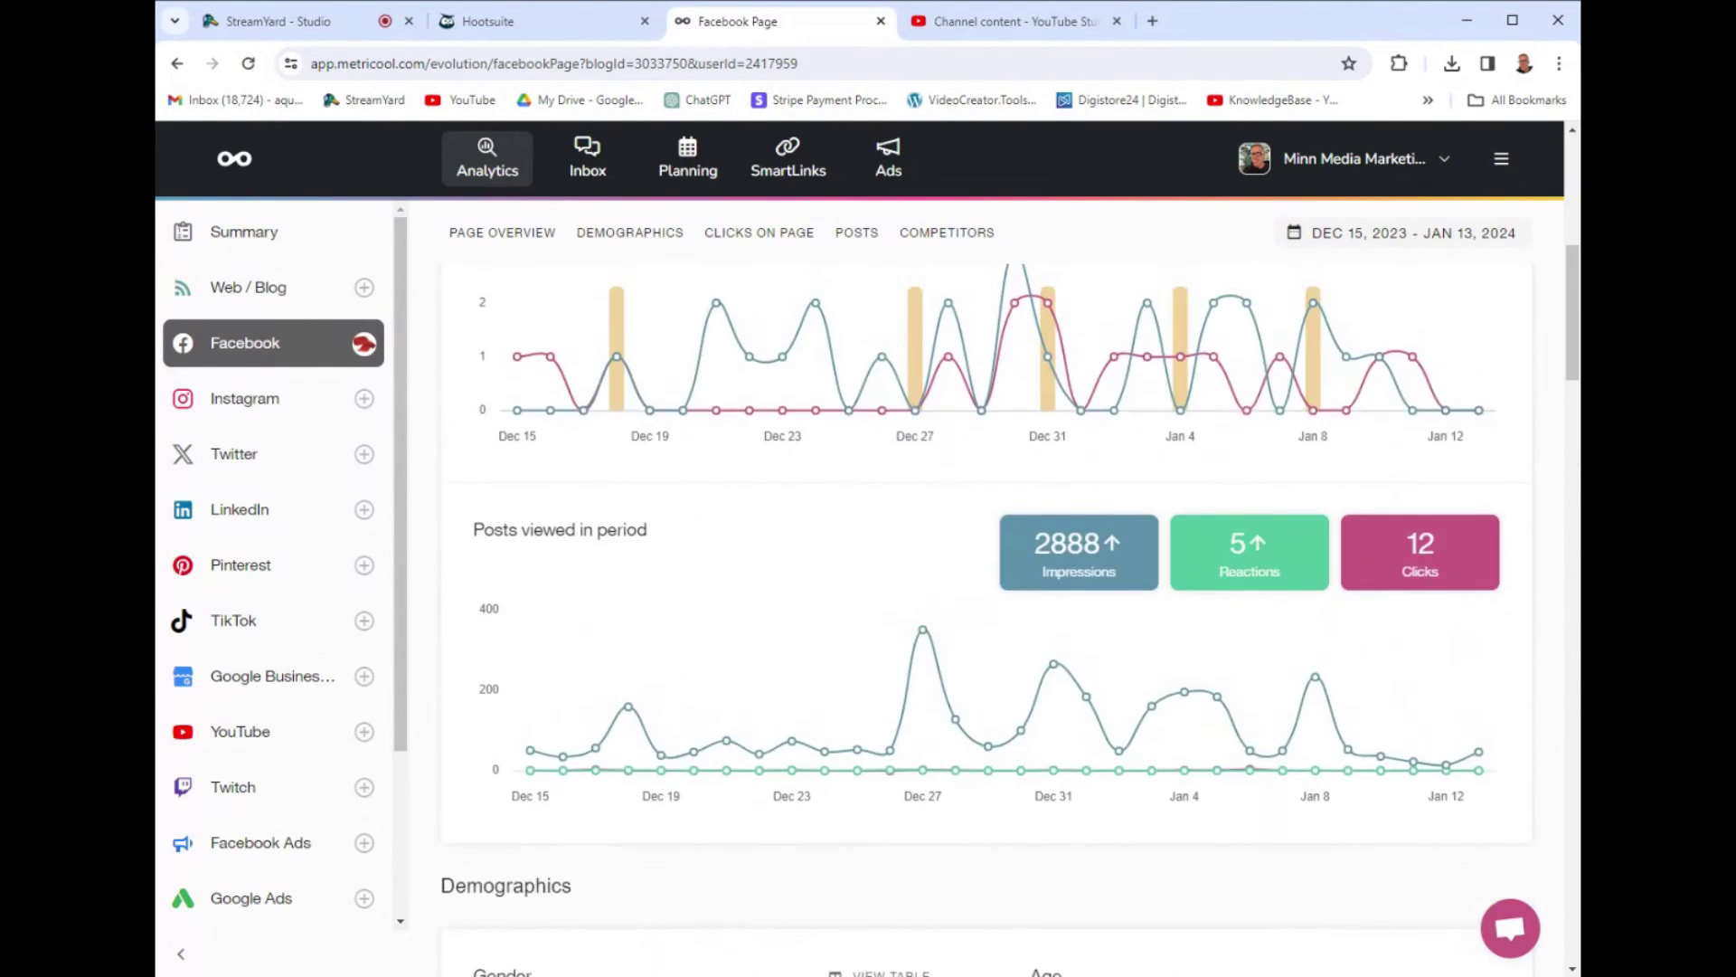
click(599, 163)
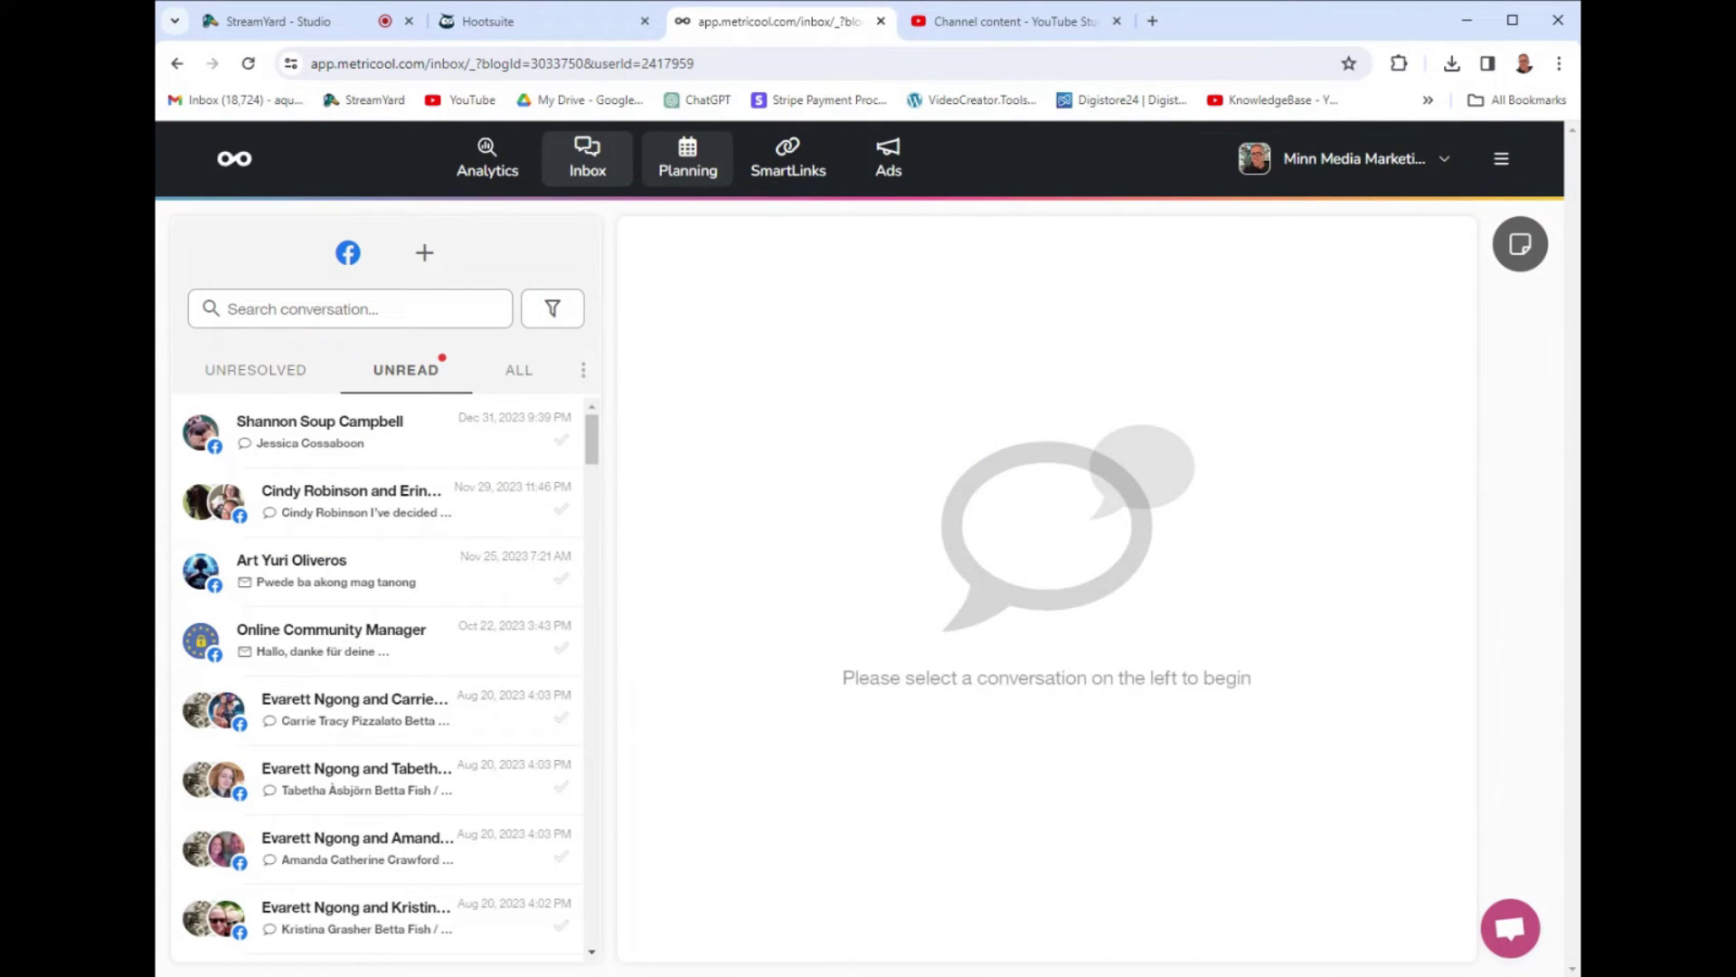
Show the Jan 14–20, 2024 Planning calendar and cancel a newly started post draft.
click(687, 158)
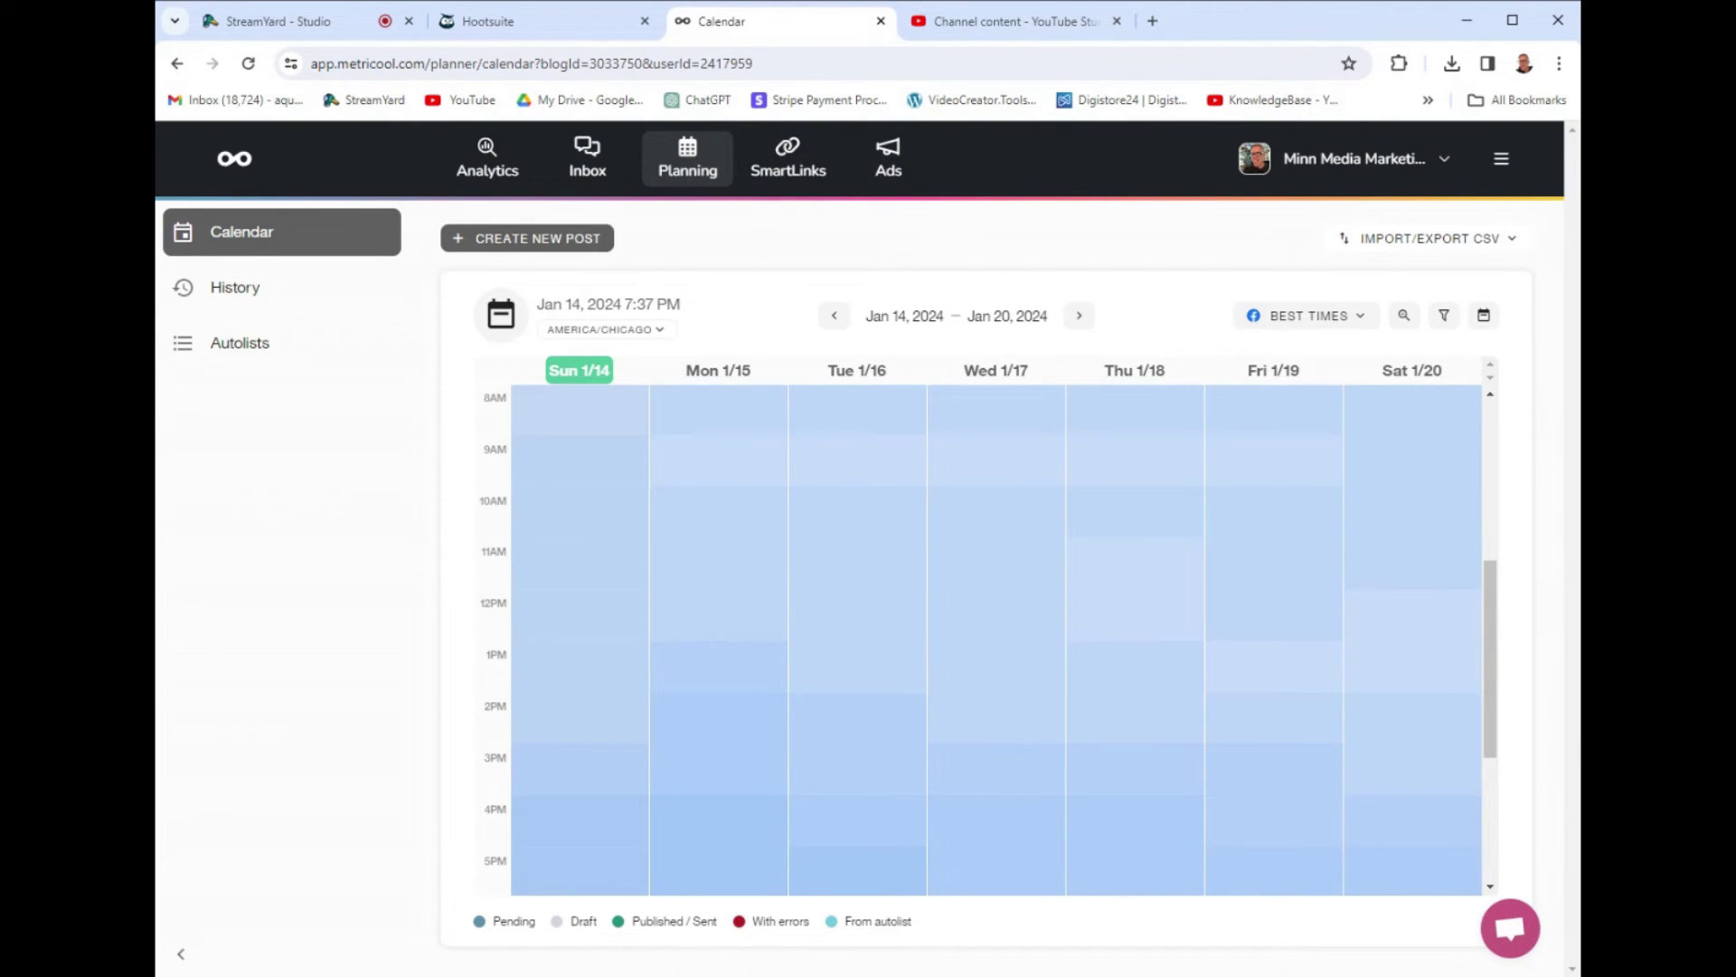
click(996, 576)
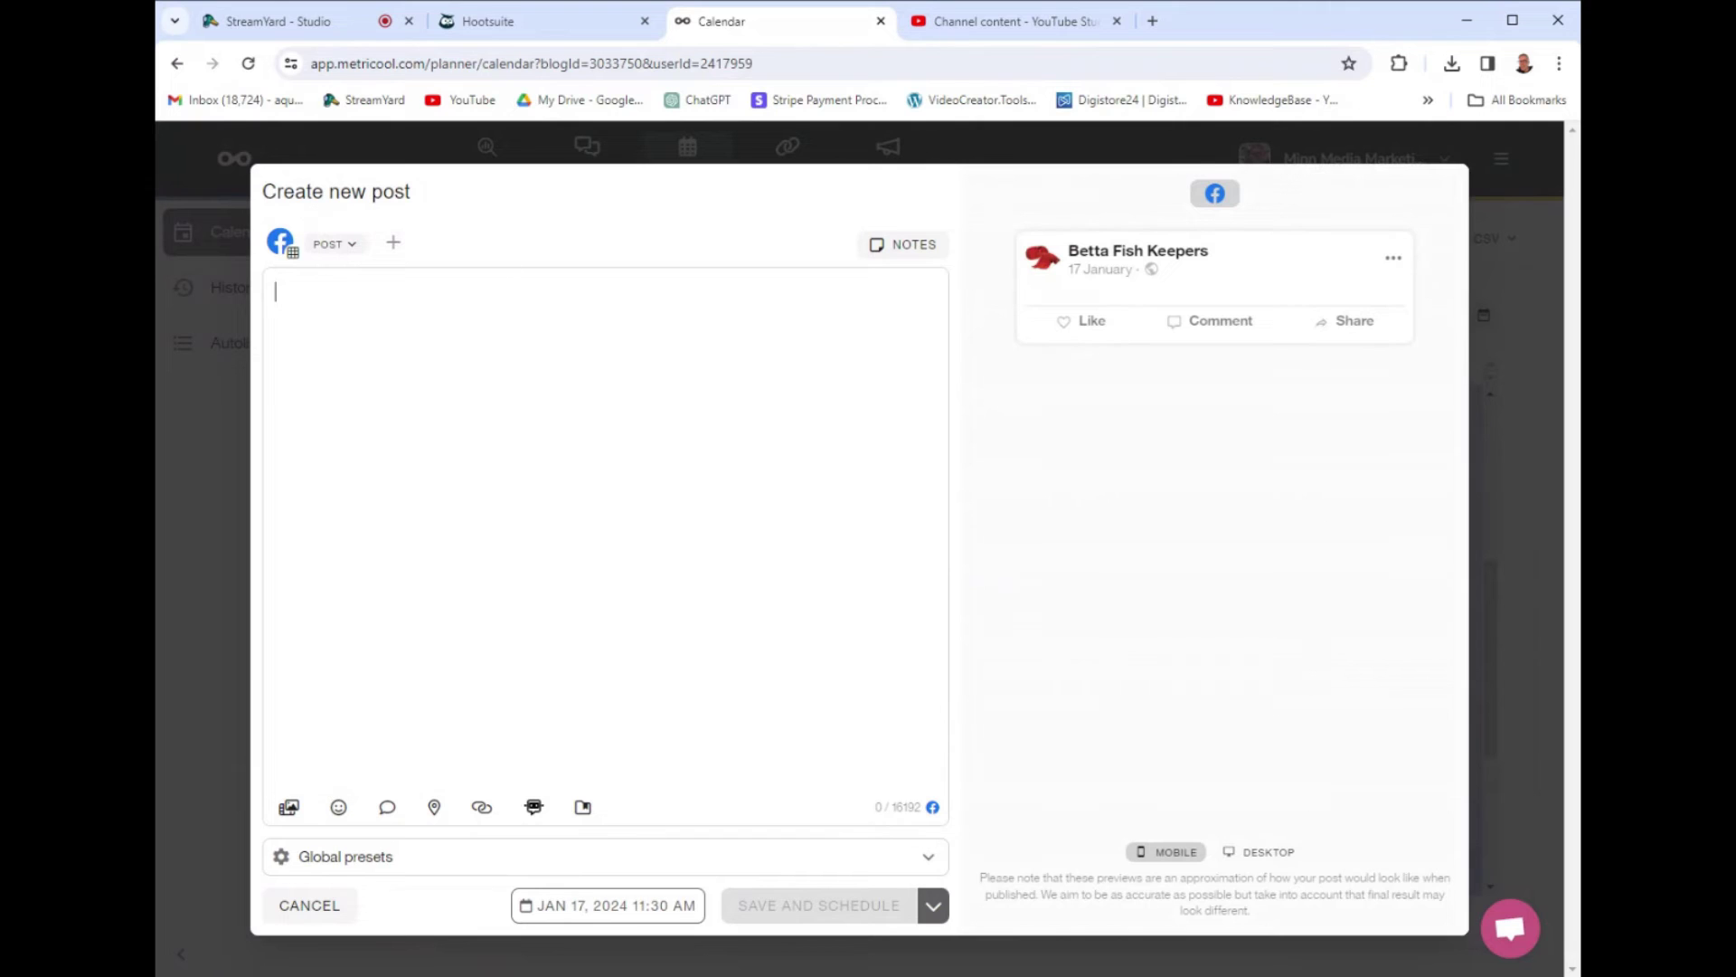
click(312, 906)
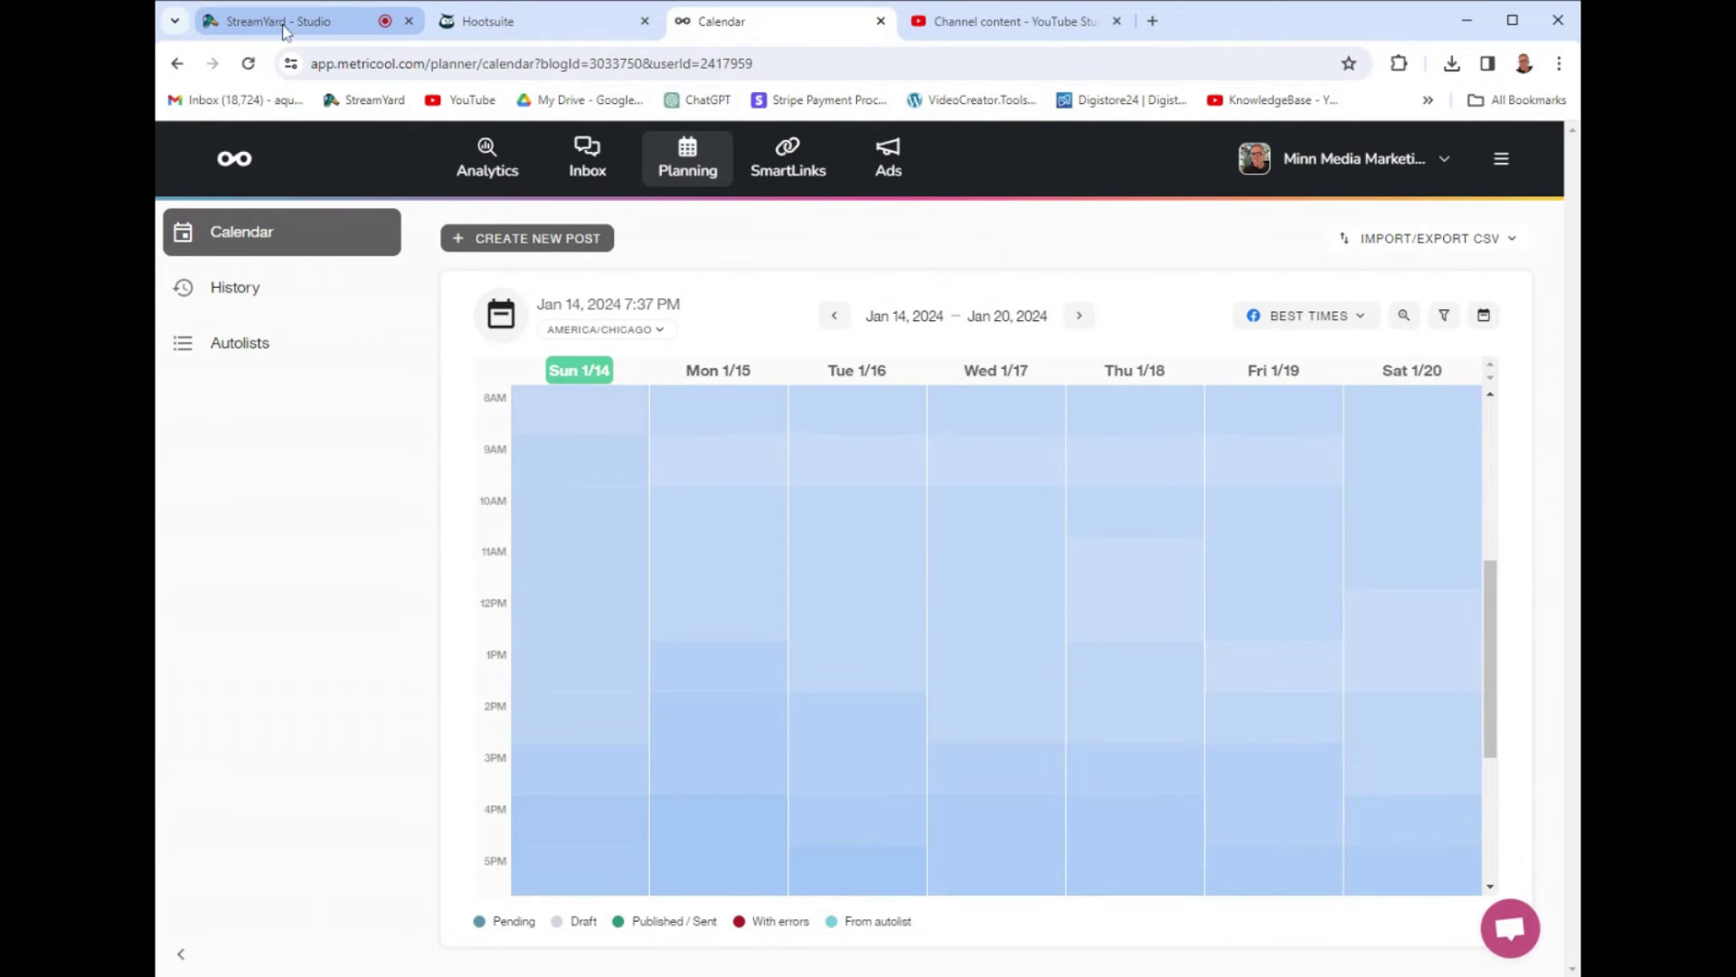
click(327, 29)
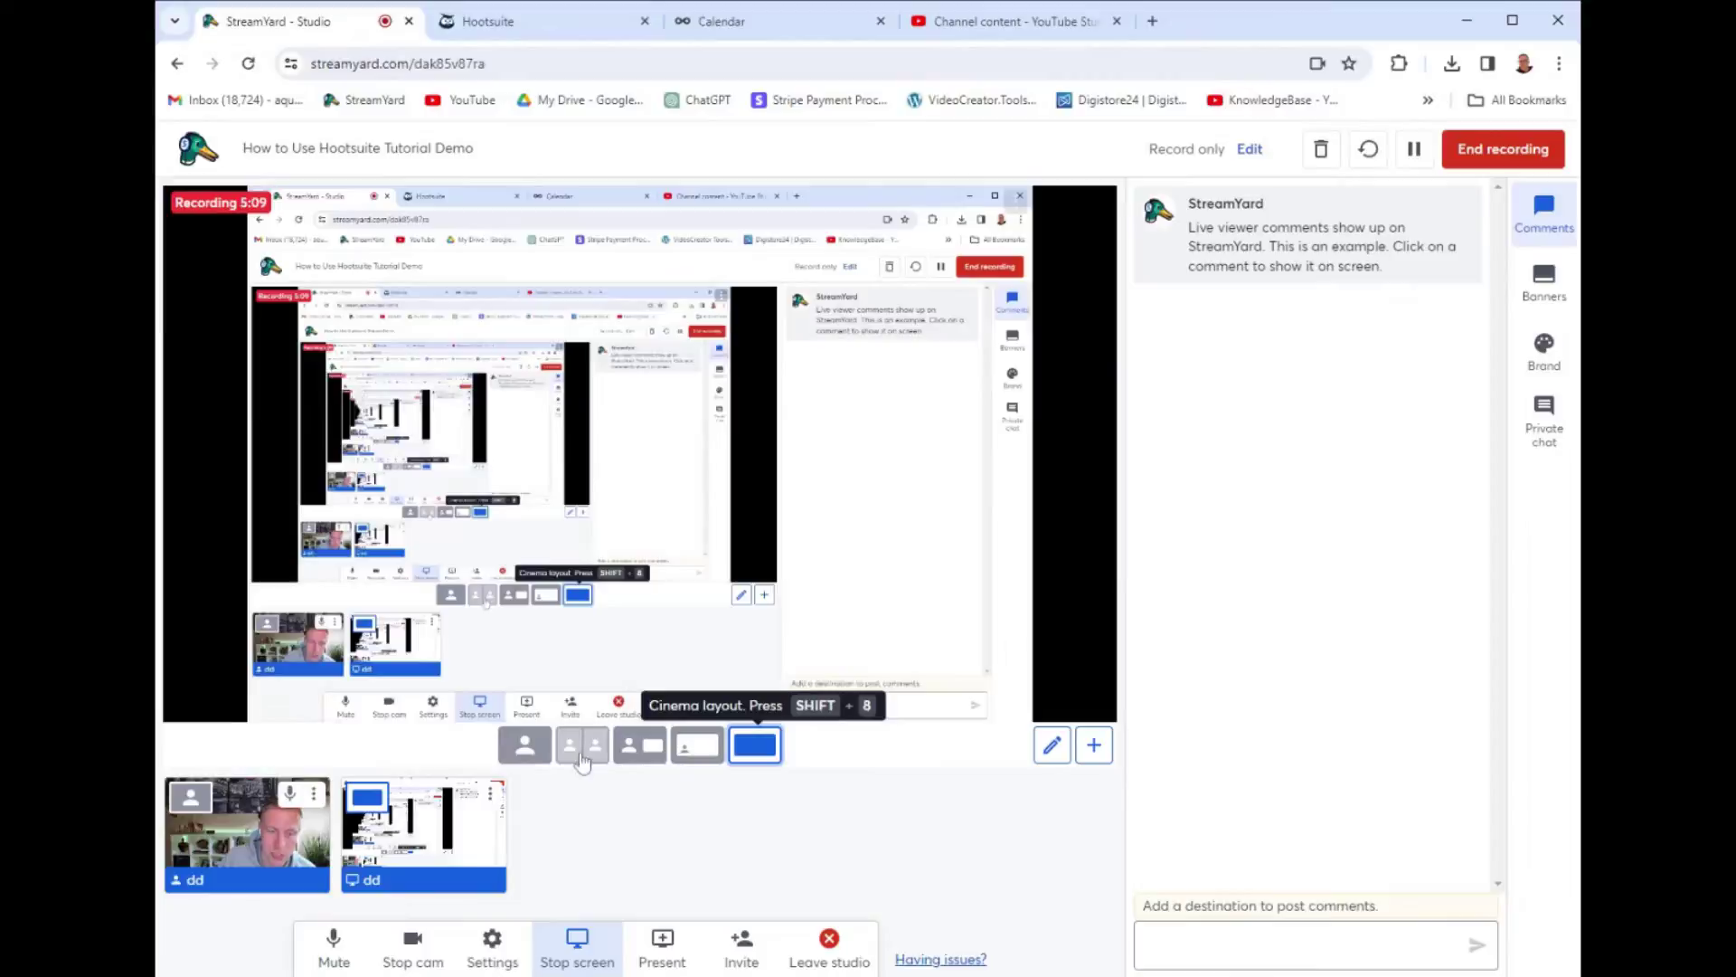